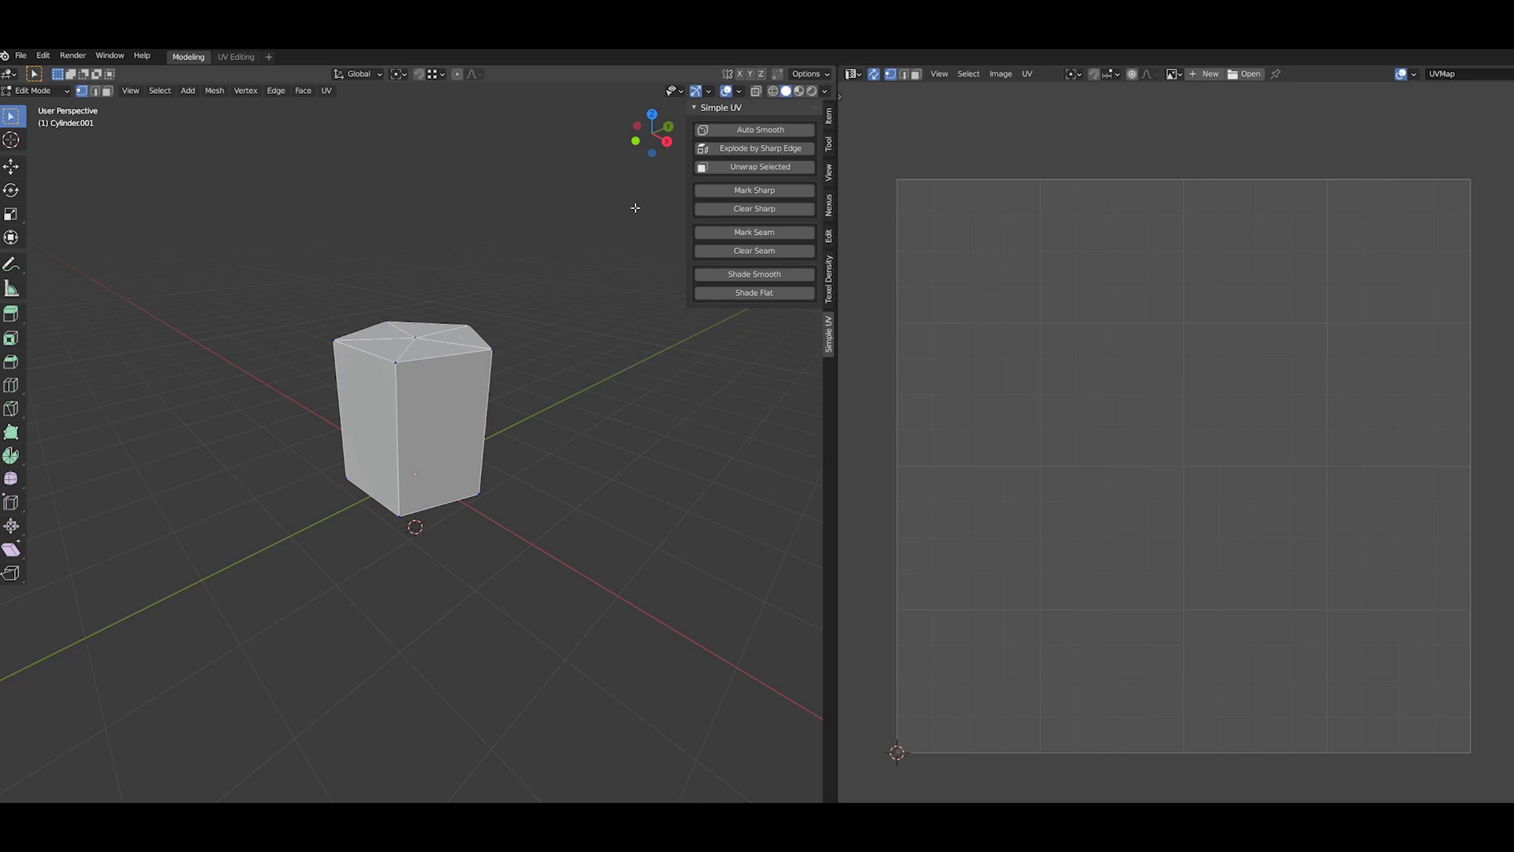
# - Auto-smooth the five-sided prism with a smooth angle of 74° and explode its UVs by sharp edge
pyautogui.click(730, 131)
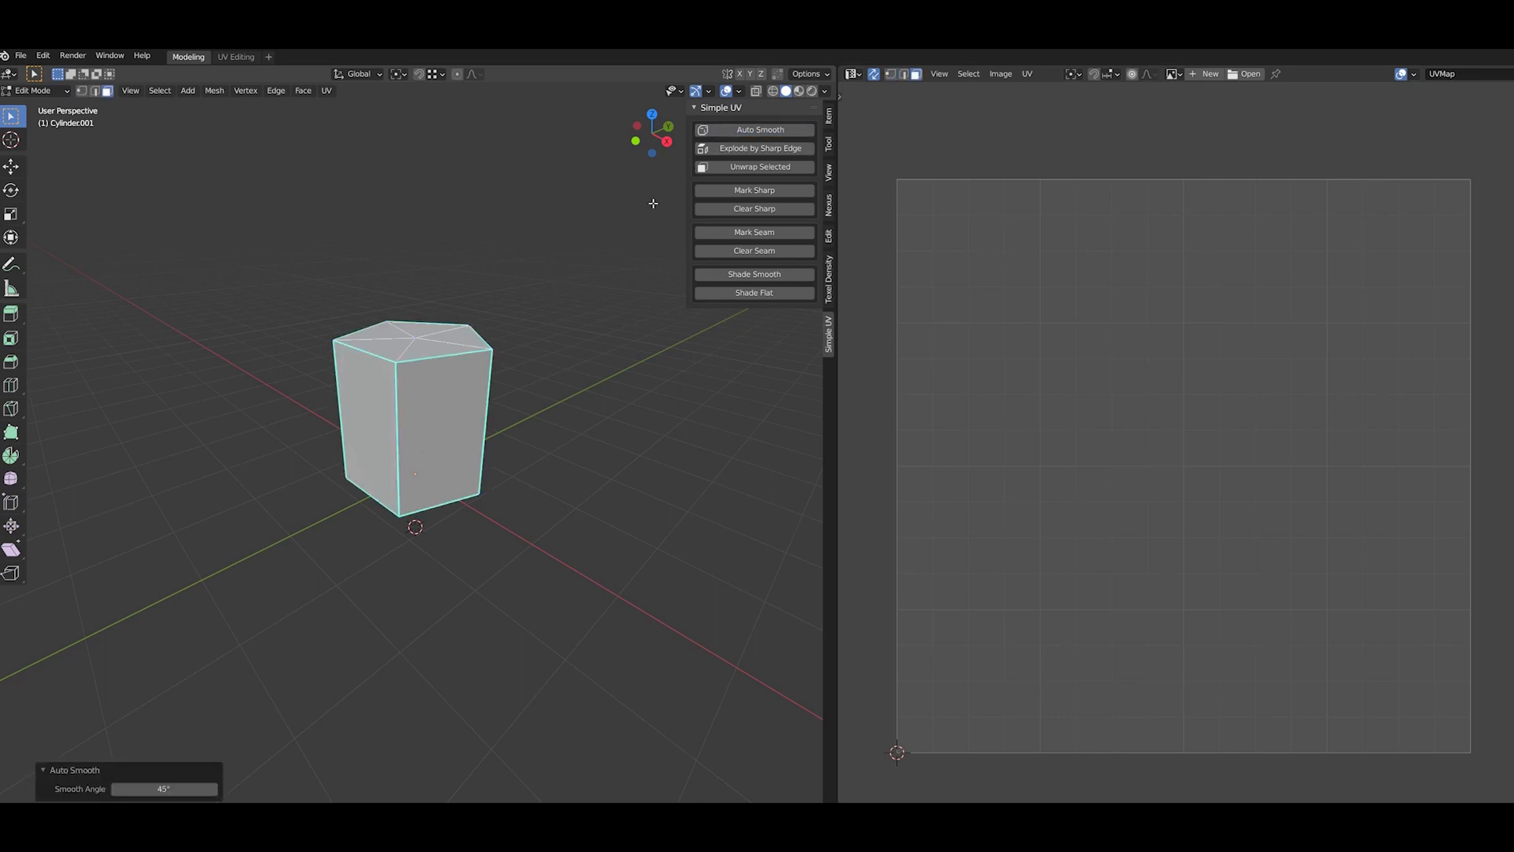
pyautogui.moveTo(164, 789); pyautogui.dragTo(215, 792)
pyautogui.moveTo(679, 787)
pyautogui.mouseDown()
pyautogui.moveTo(710, 788)
pyautogui.moveTo(155, 787)
pyautogui.moveTo(182, 788)
pyautogui.mouseUp()
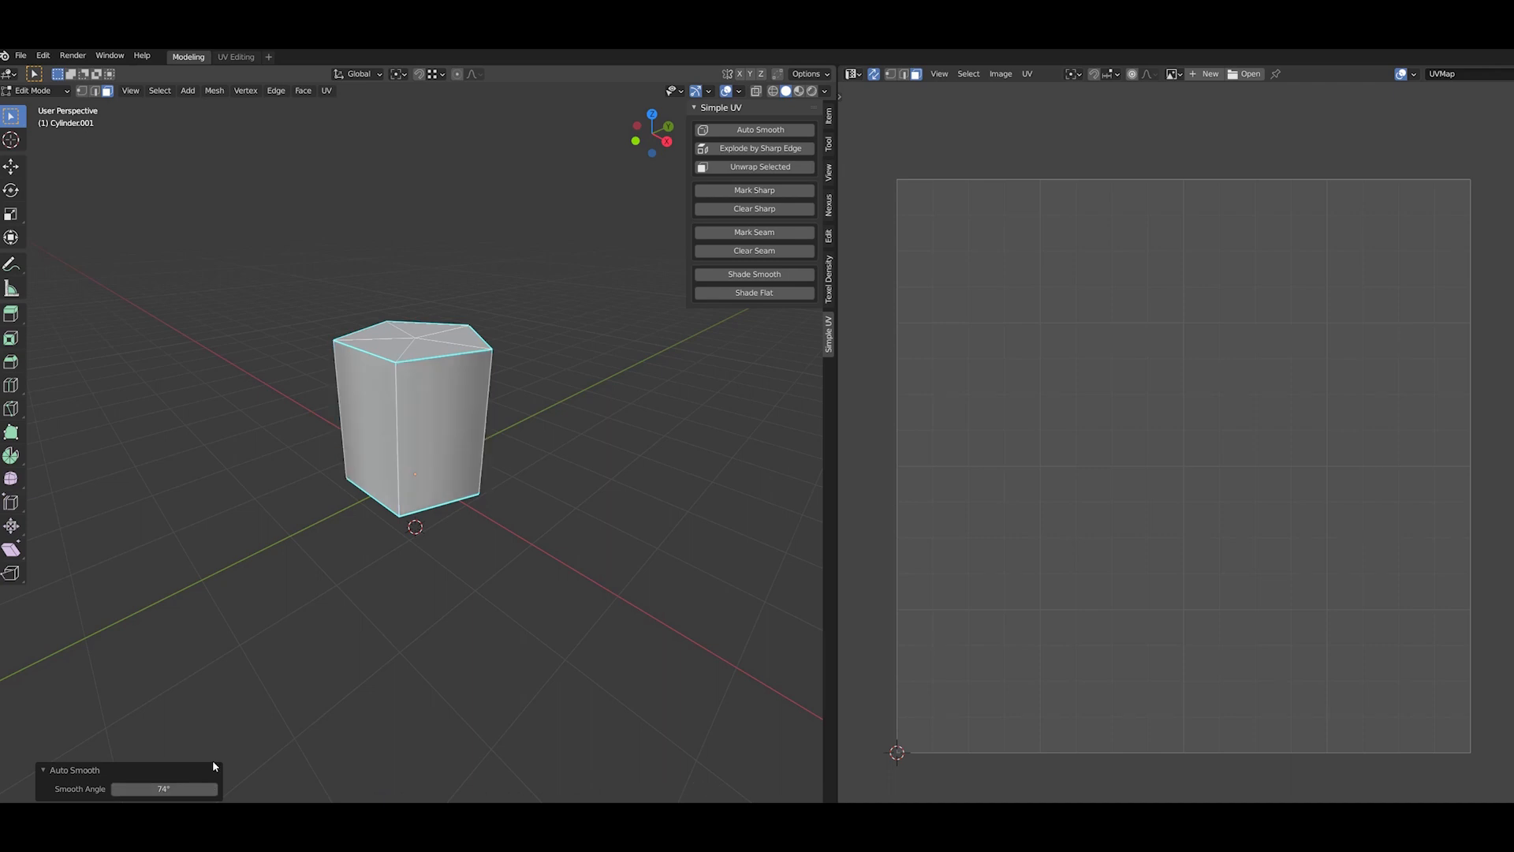
pyautogui.click(759, 149)
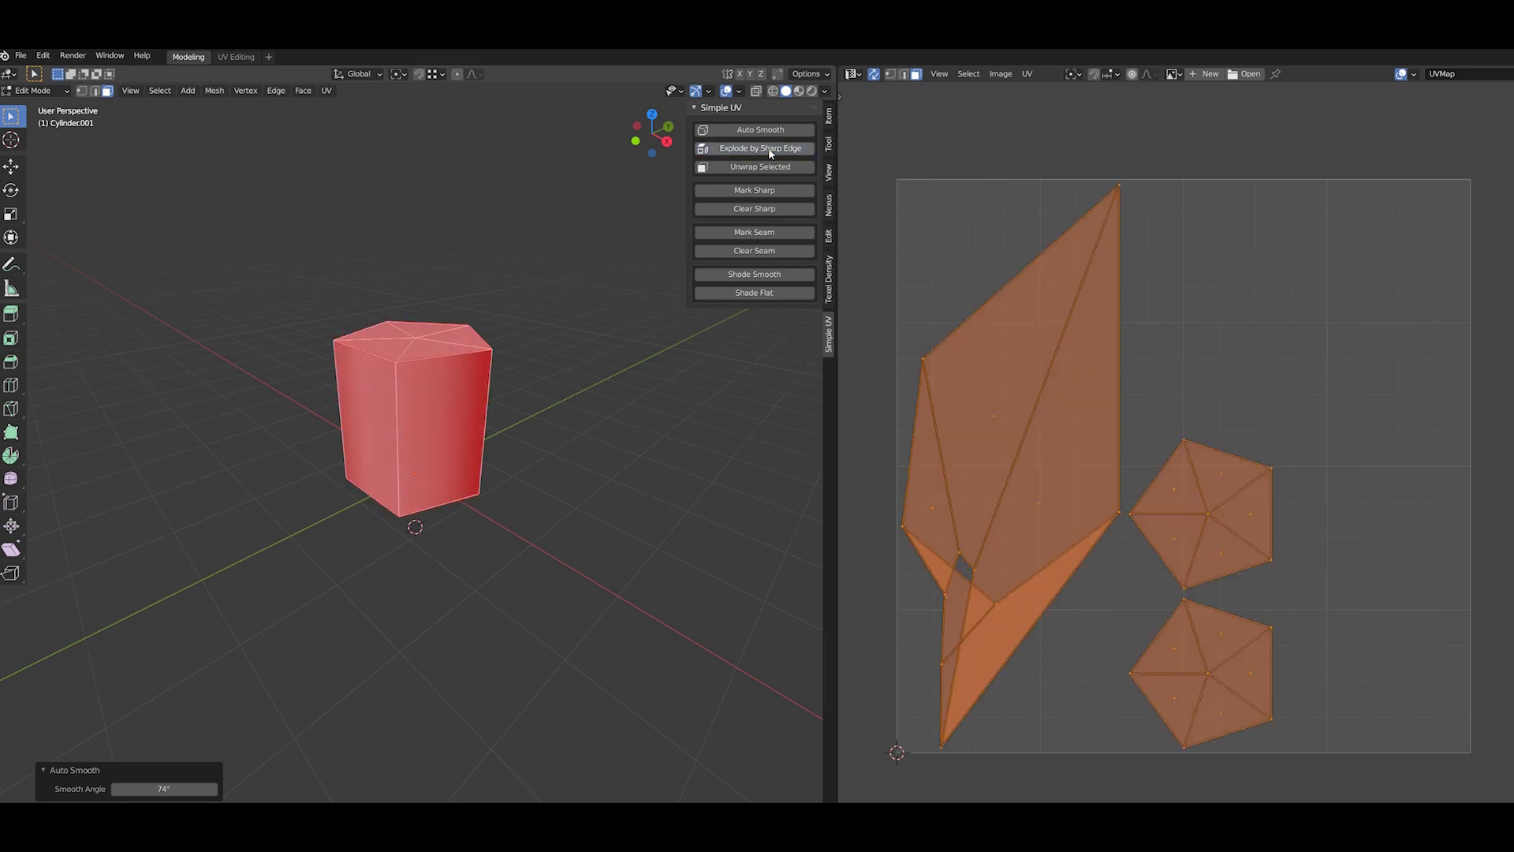
# - Mark the prism's front vertical edge as a seam and explode its UVs by sharp edge again
pyautogui.click(95, 92)
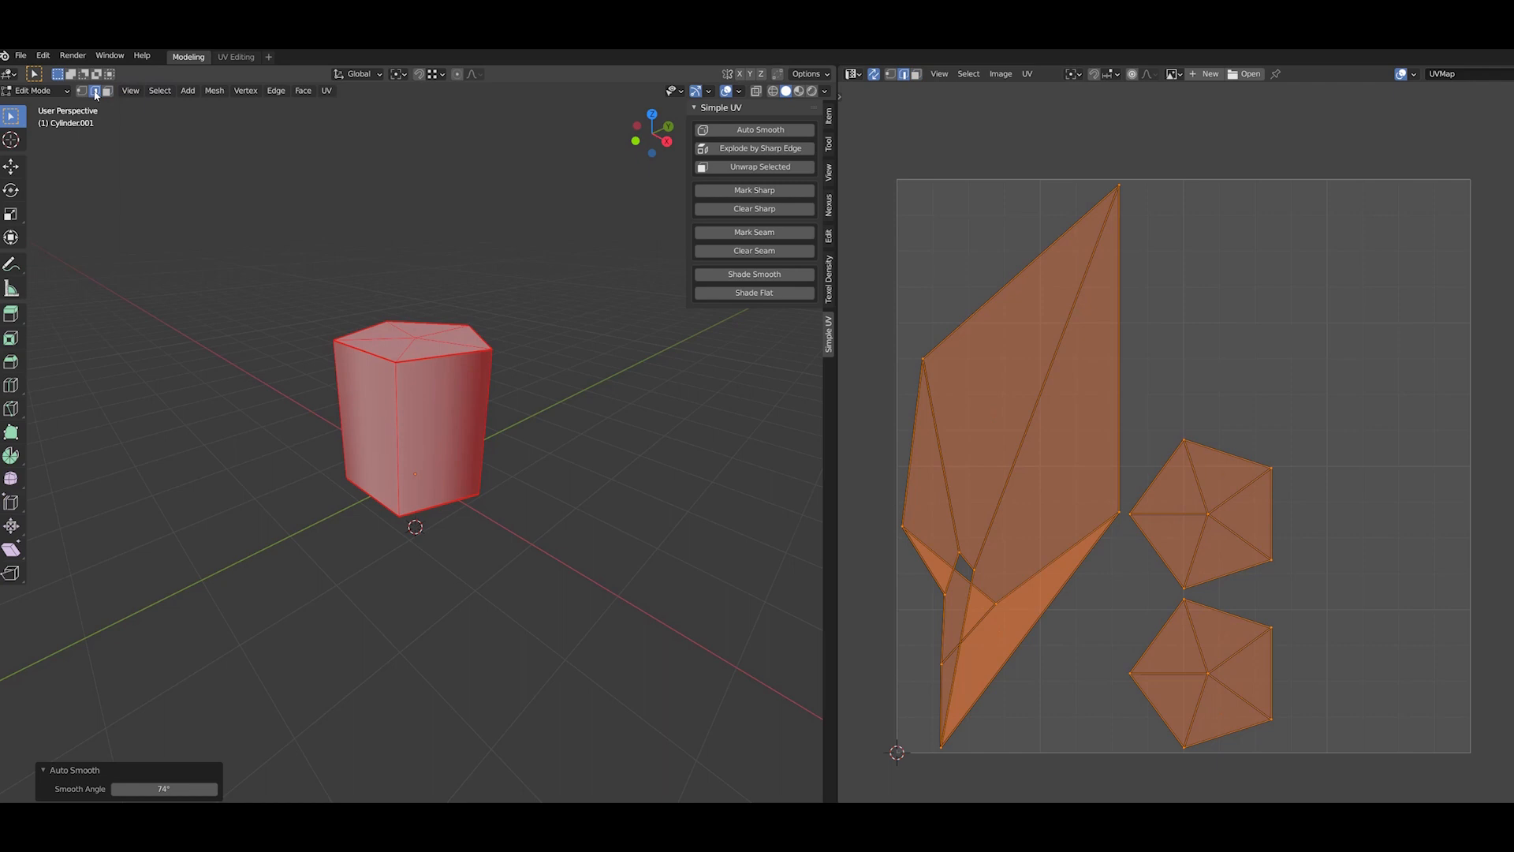
pyautogui.hotkey('alt', 'a')
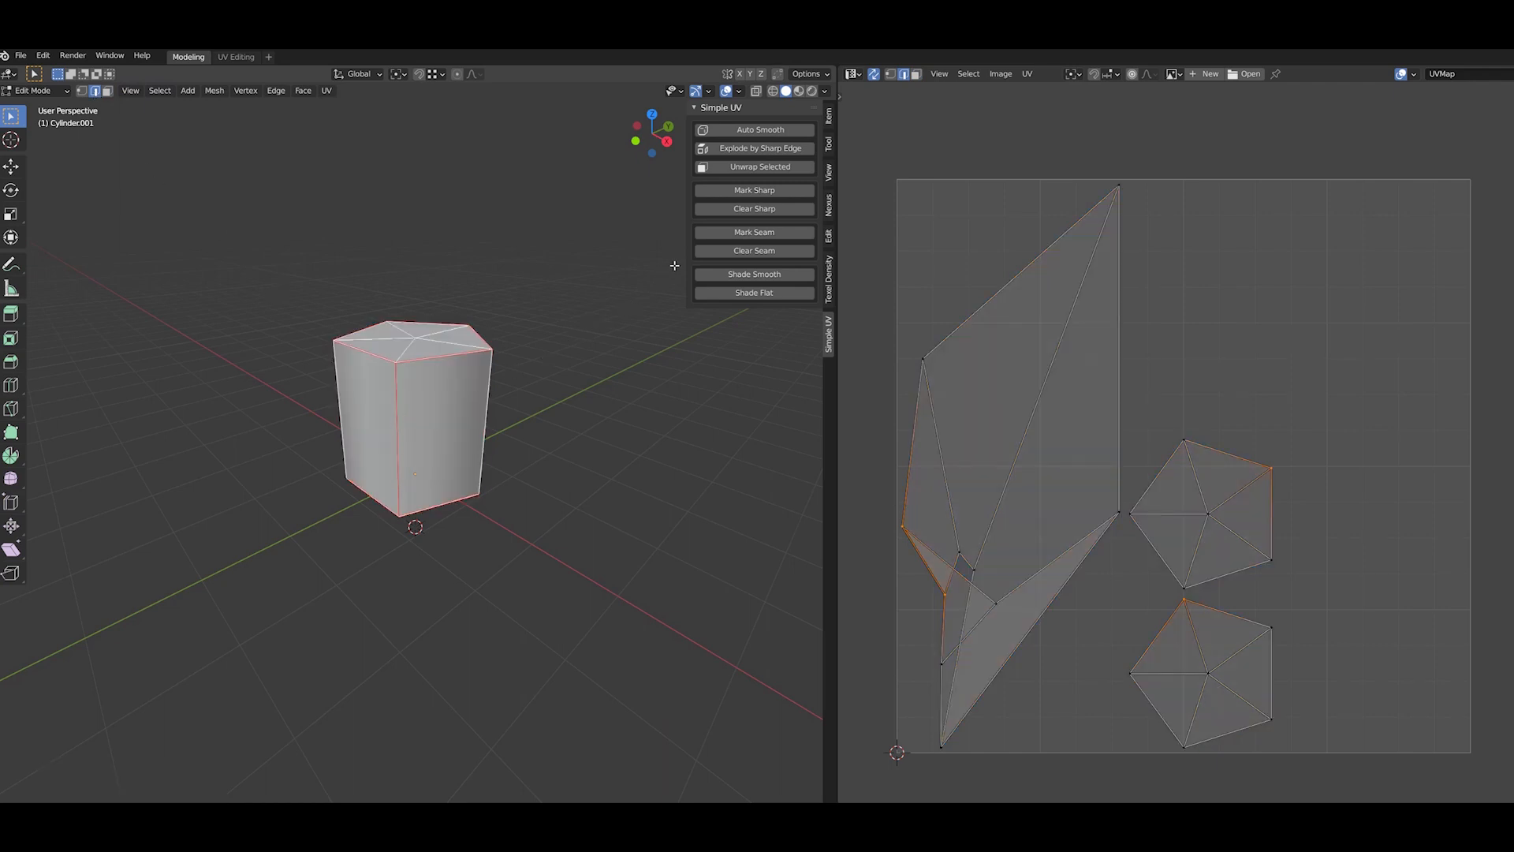
pyautogui.click(722, 238)
pyautogui.click(757, 150)
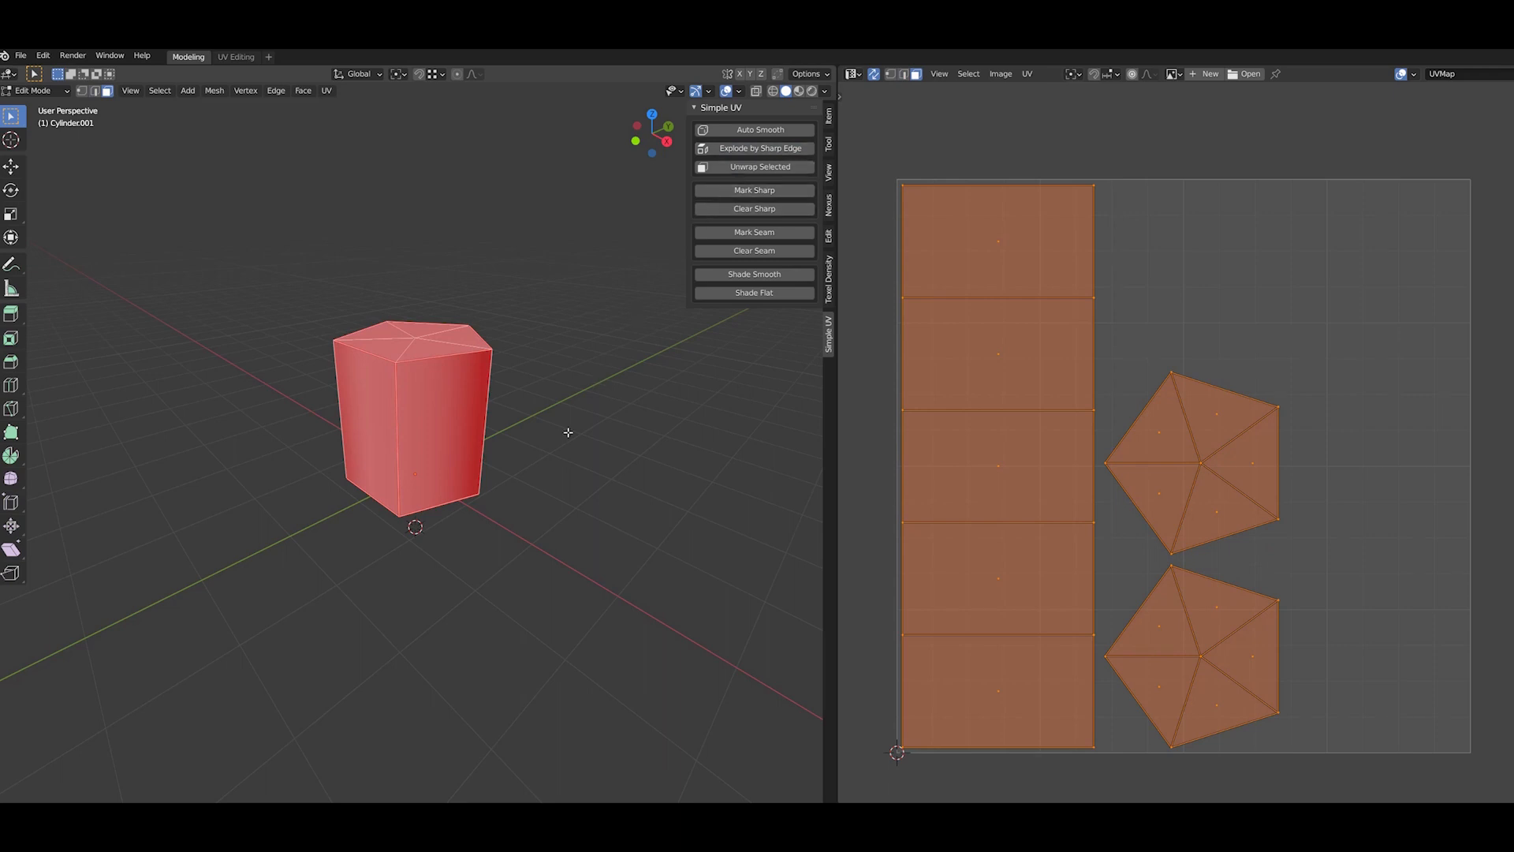
pyautogui.press('Tab')
pyautogui.moveTo(575, 439); pyautogui.dragTo(126, 441, button='middle')
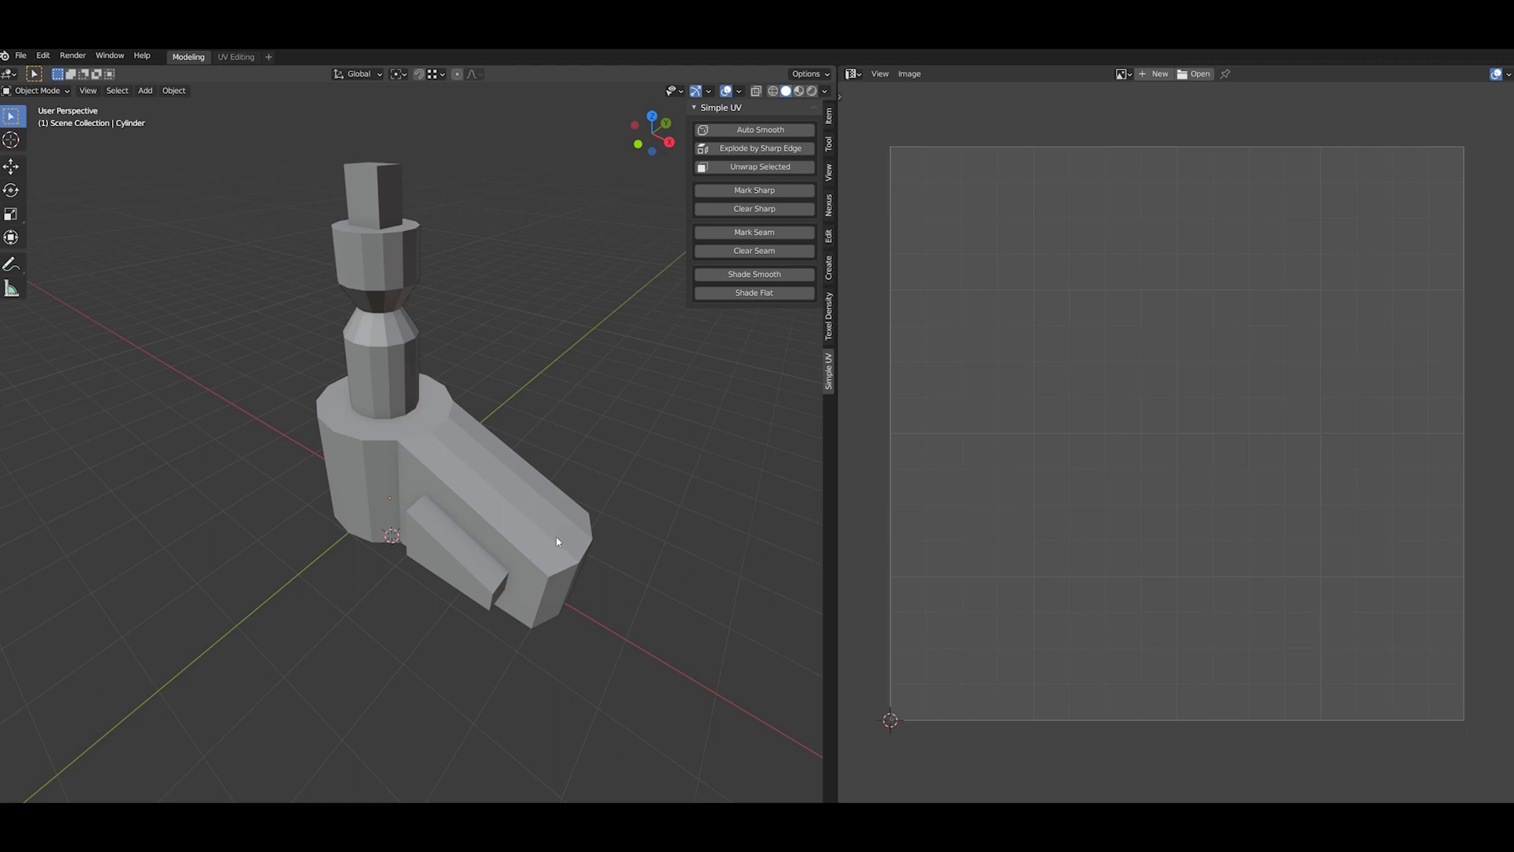
# - Auto-smooth the whole tower-and-arm model in Edit Mode with a smooth angle of 27°
pyautogui.click(557, 541)
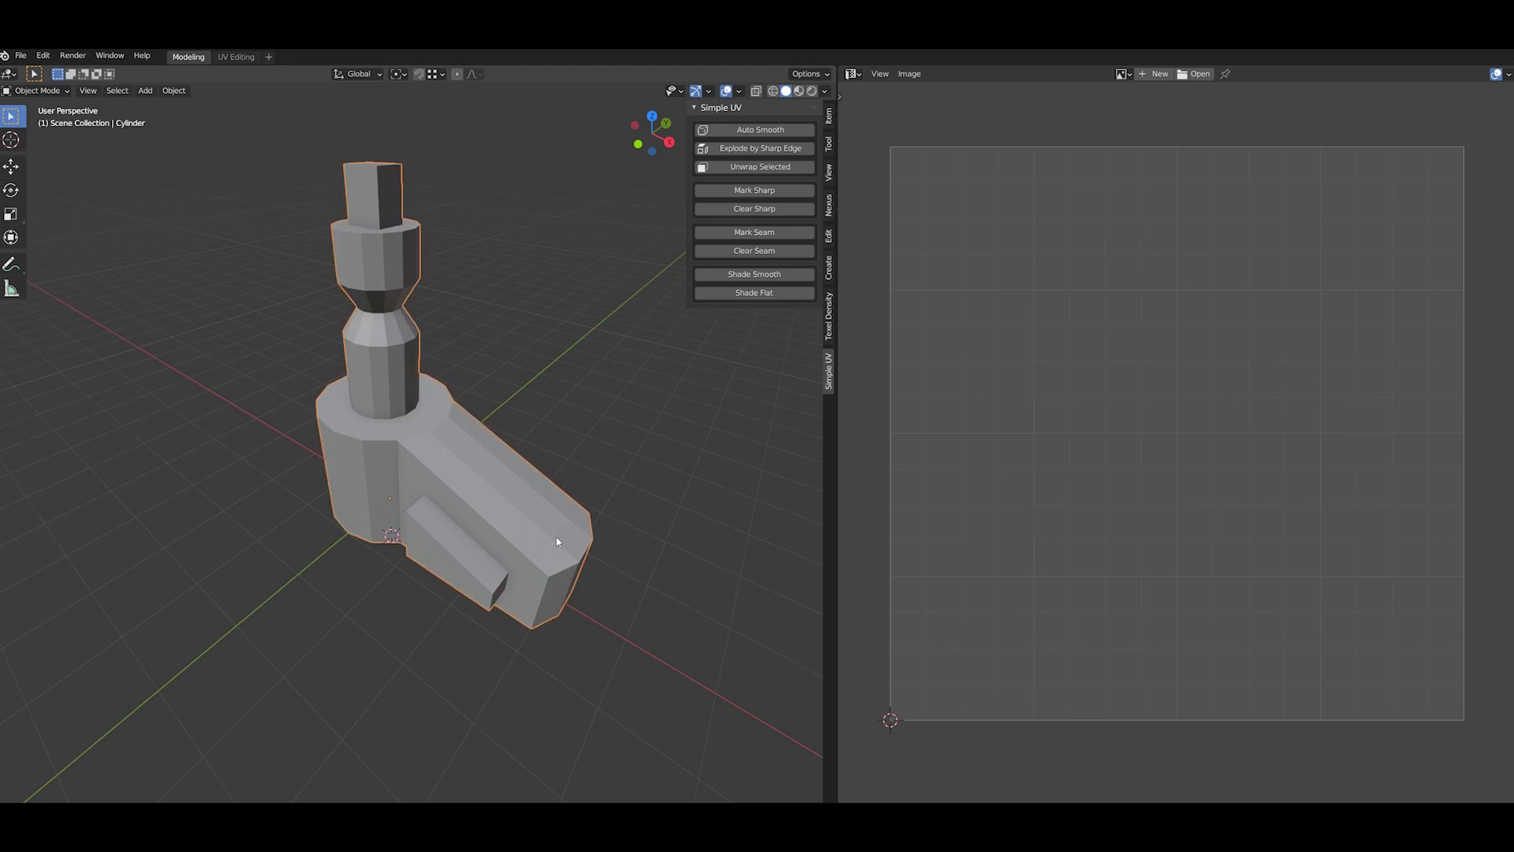
pyautogui.press('Tab')
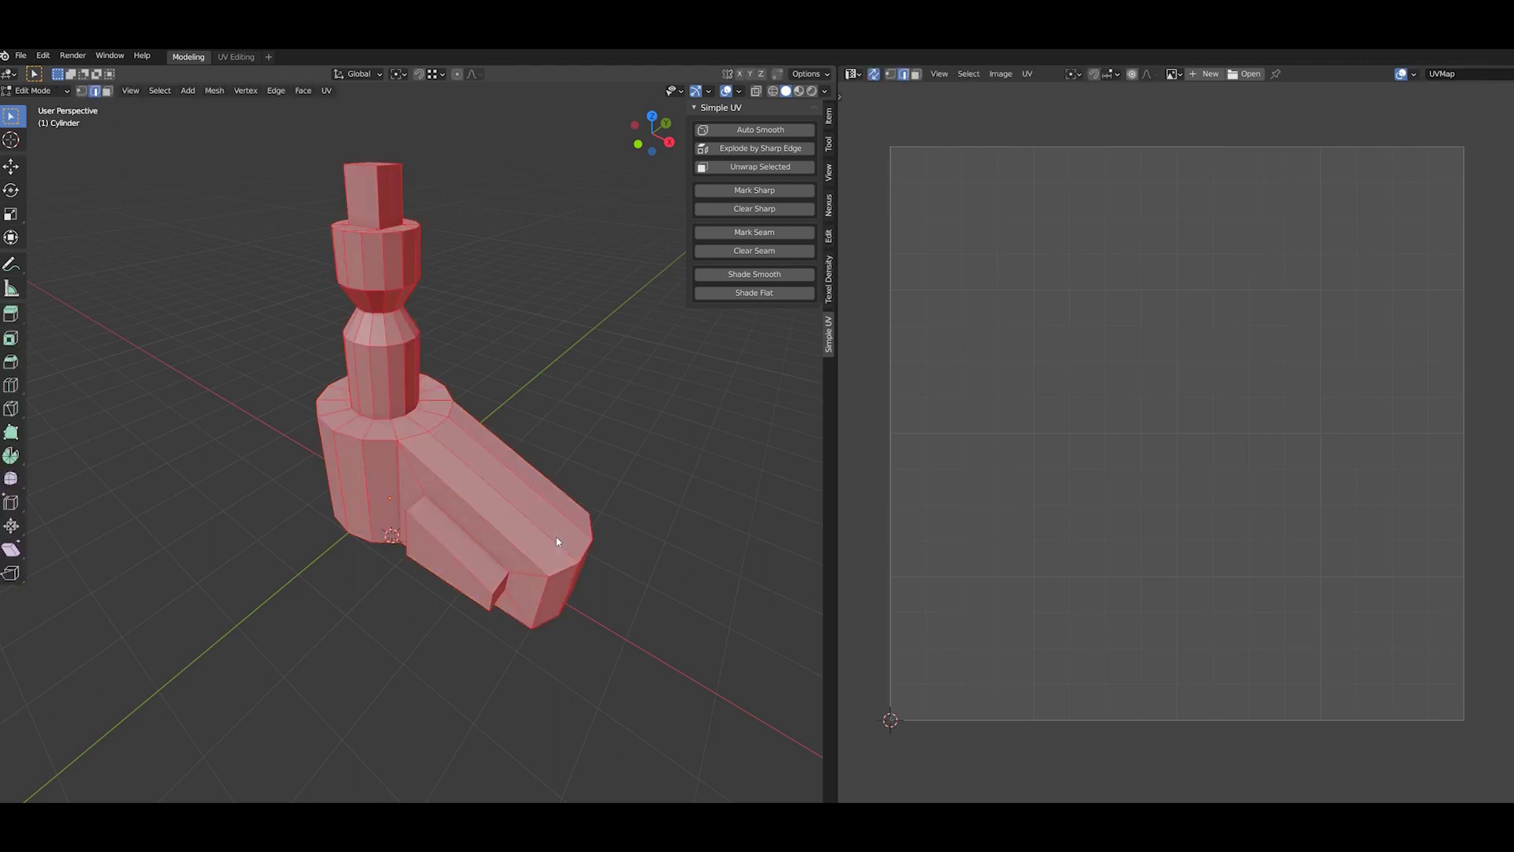
pyautogui.click(752, 130)
pyautogui.moveTo(175, 788); pyautogui.dragTo(27, 791)
pyautogui.moveTo(163, 788); pyautogui.dragTo(126, 789)
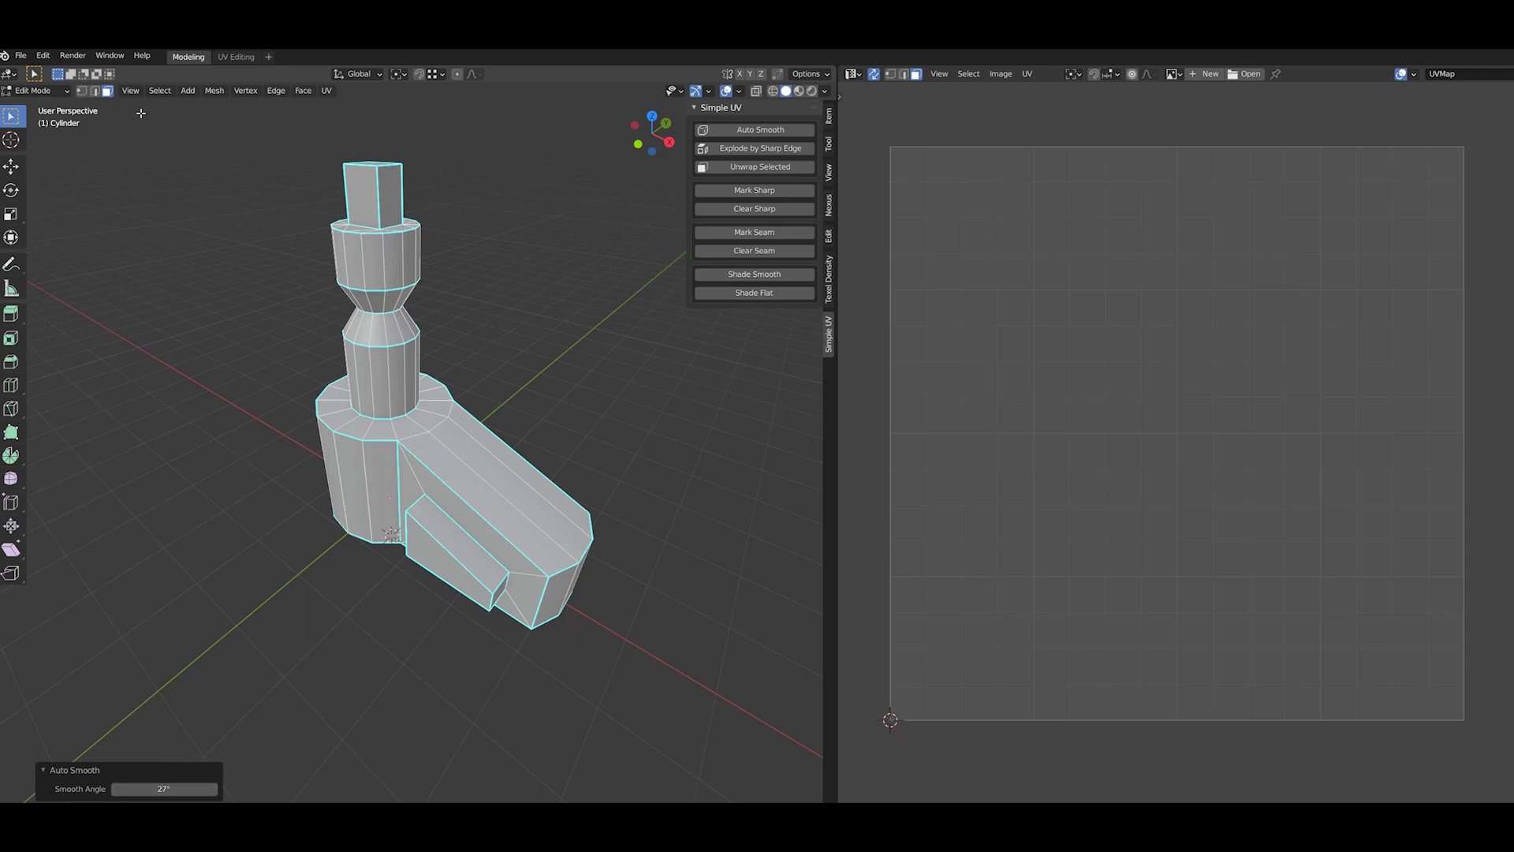
# - Mark the edges between the round base's top and the arm as sharp, and explode the UVs by sharp edge
pyautogui.click(94, 91)
pyautogui.keyDown('alt'); pyautogui.click(413, 434); pyautogui.keyUp('alt')
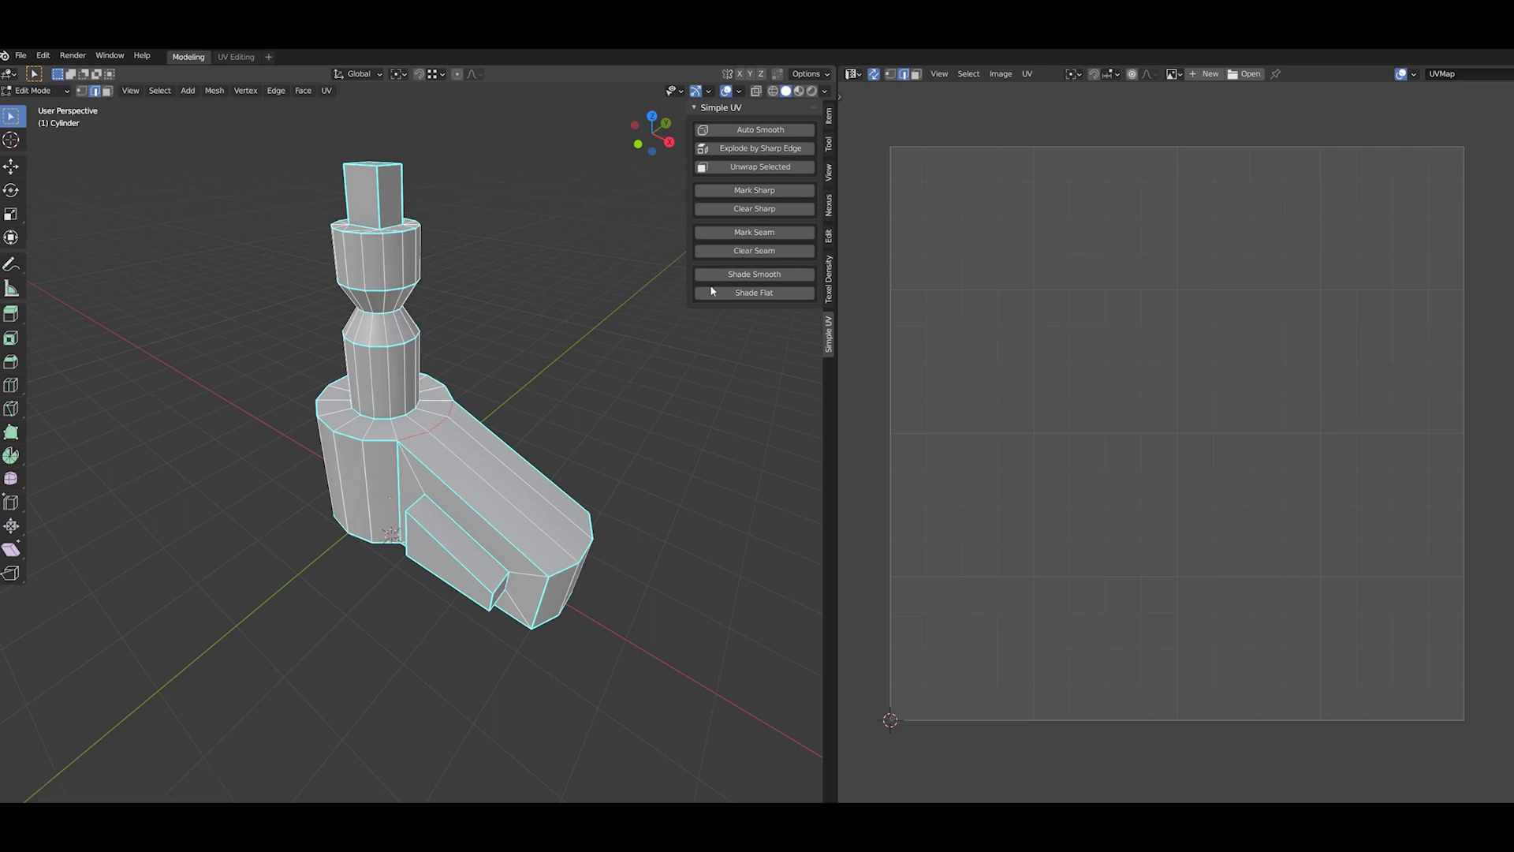
pyautogui.click(754, 191)
pyautogui.click(769, 150)
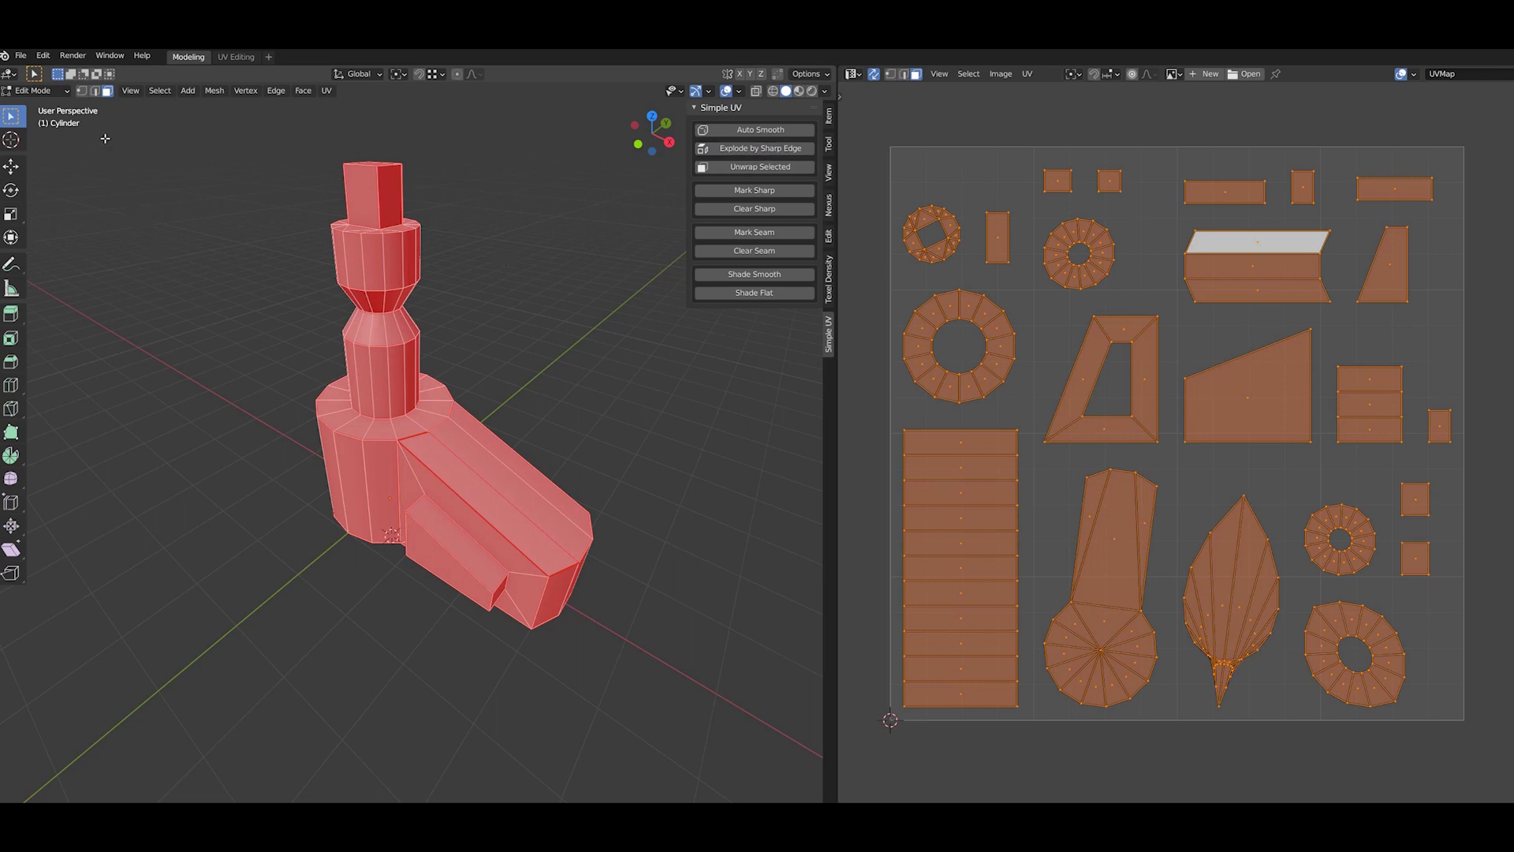
# - Mark a vertical line of edges down the tower's round sections as a seam and explode the UVs by sharp edge again
pyautogui.press('2')
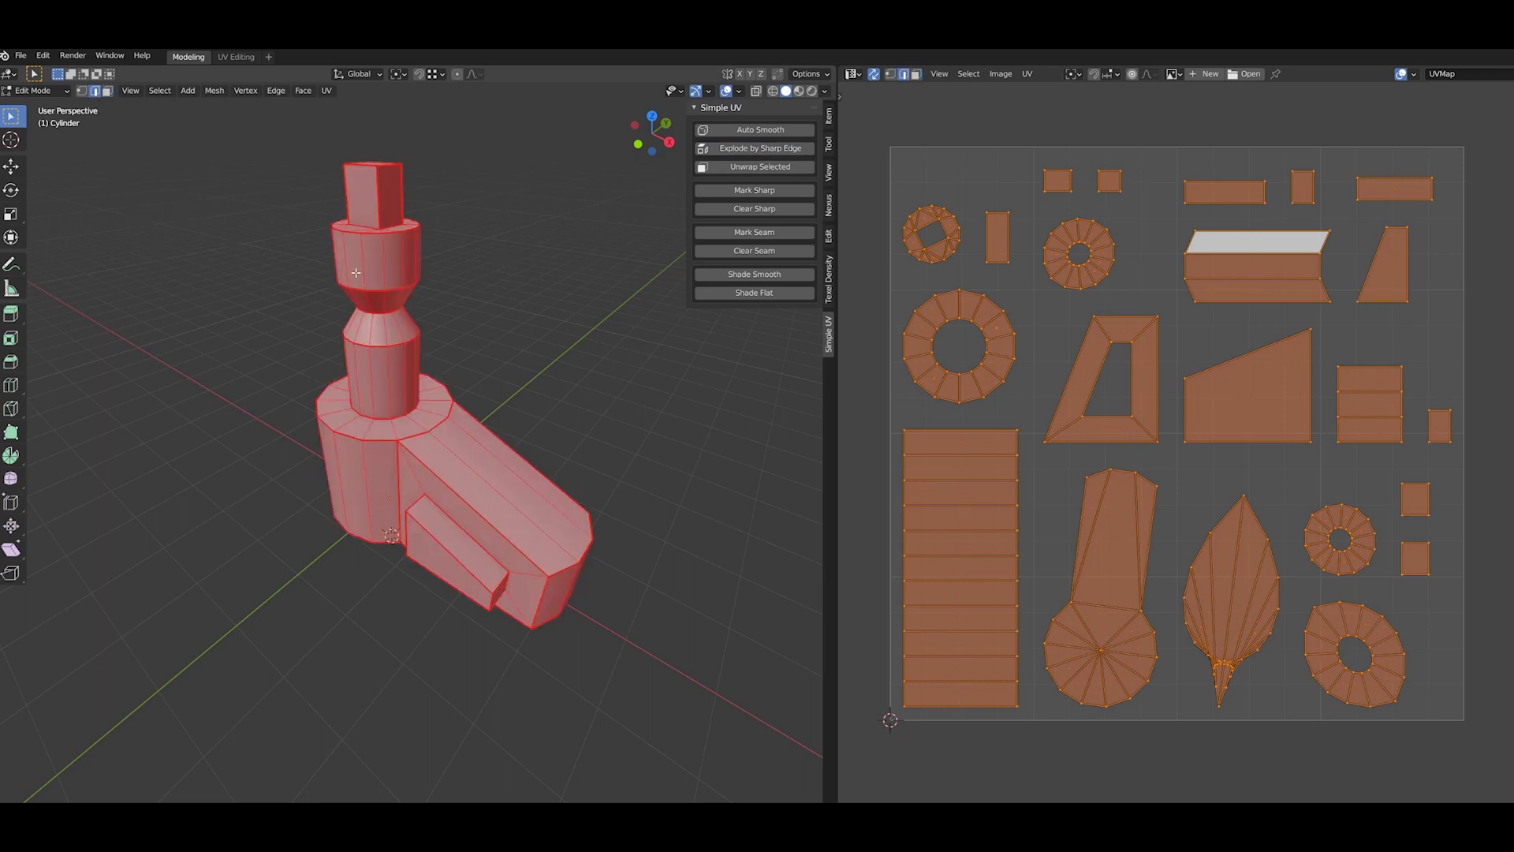
pyautogui.click(383, 260)
pyautogui.keyDown('shift'); pyautogui.click(385, 311); pyautogui.keyUp('shift')
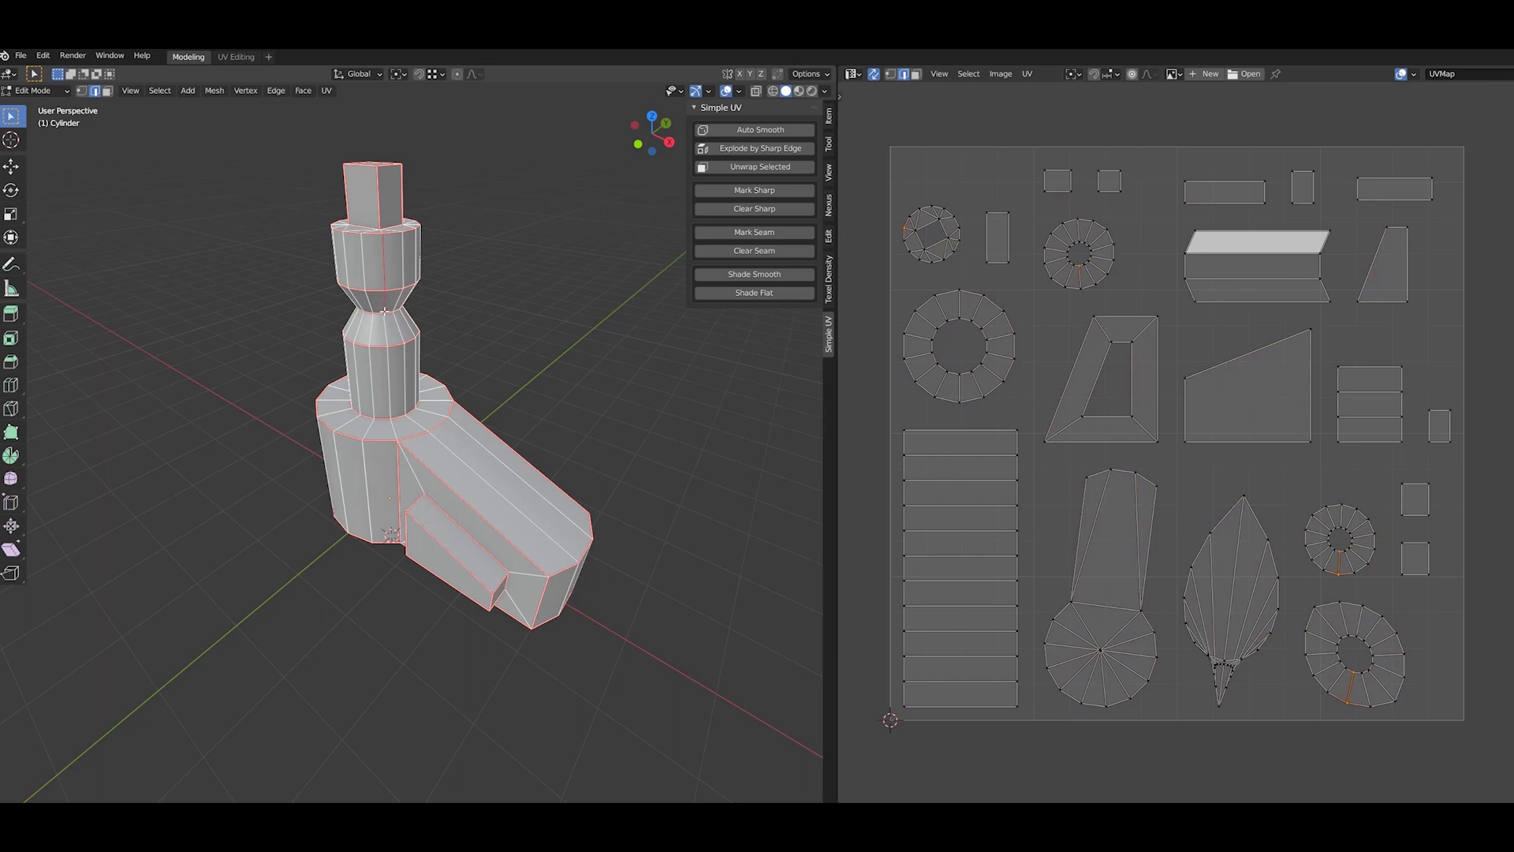
pyautogui.keyDown('shift'); pyautogui.click(388, 373); pyautogui.keyUp('shift')
pyautogui.click(737, 236)
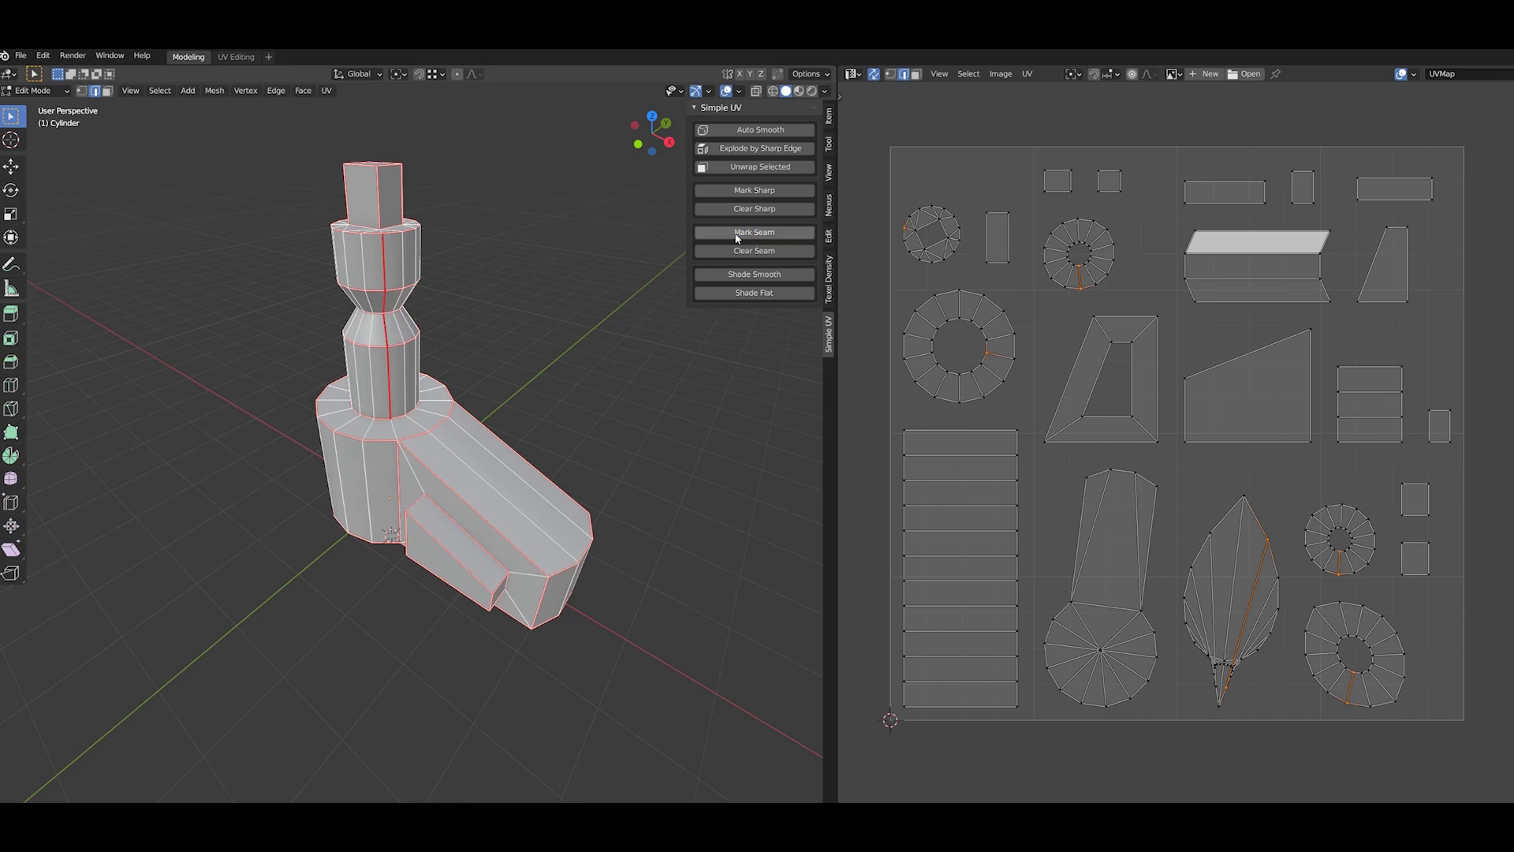
pyautogui.click(731, 152)
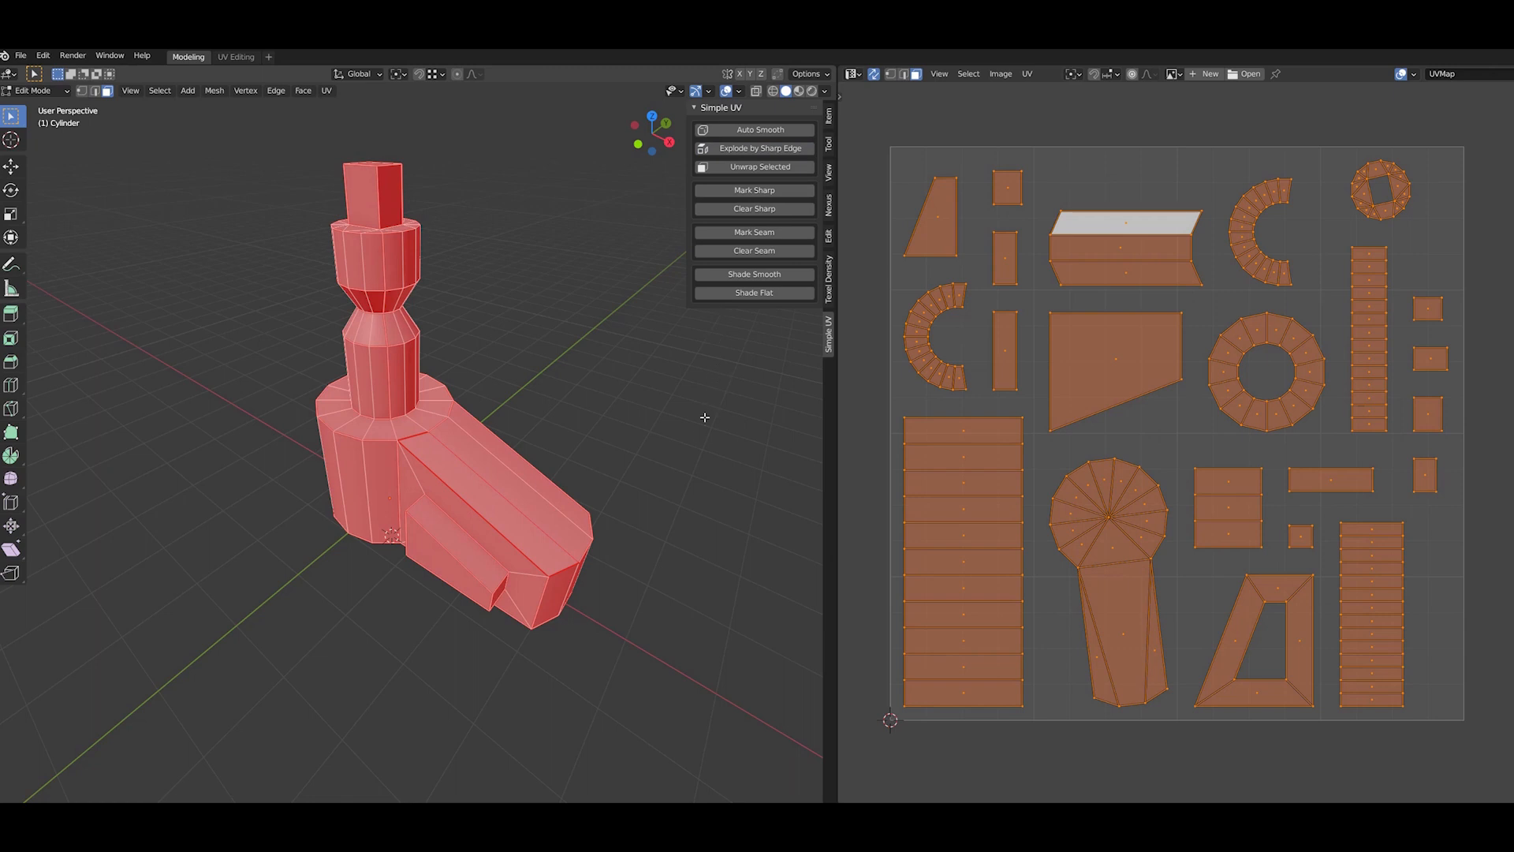
pyautogui.press('Tab')
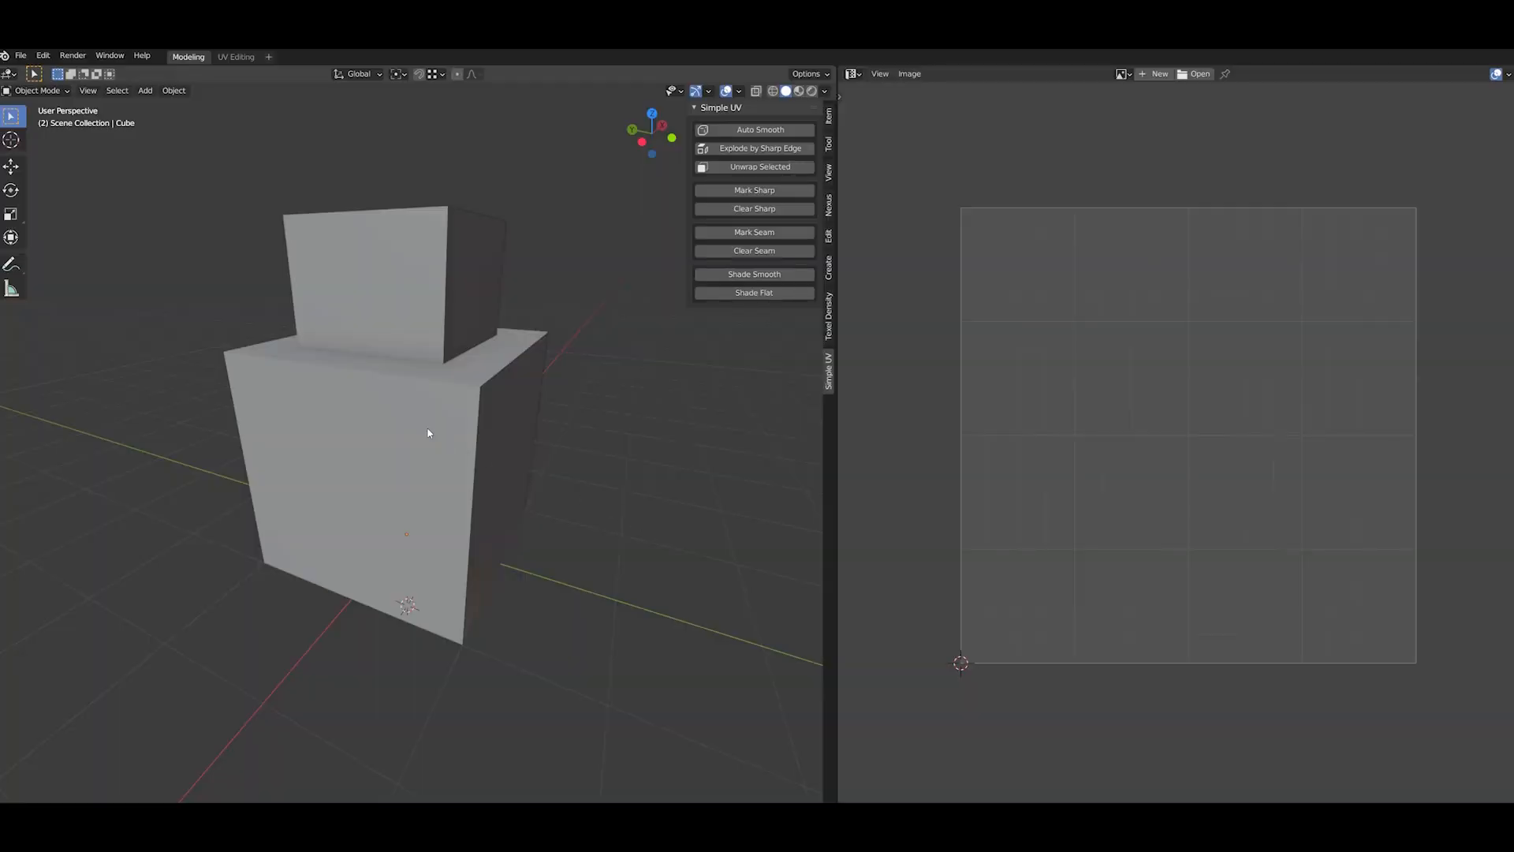
# - Unwrap only a U-shaped group of eleven faces on the front of the stacked-cube model's lower block
pyautogui.click(428, 433)
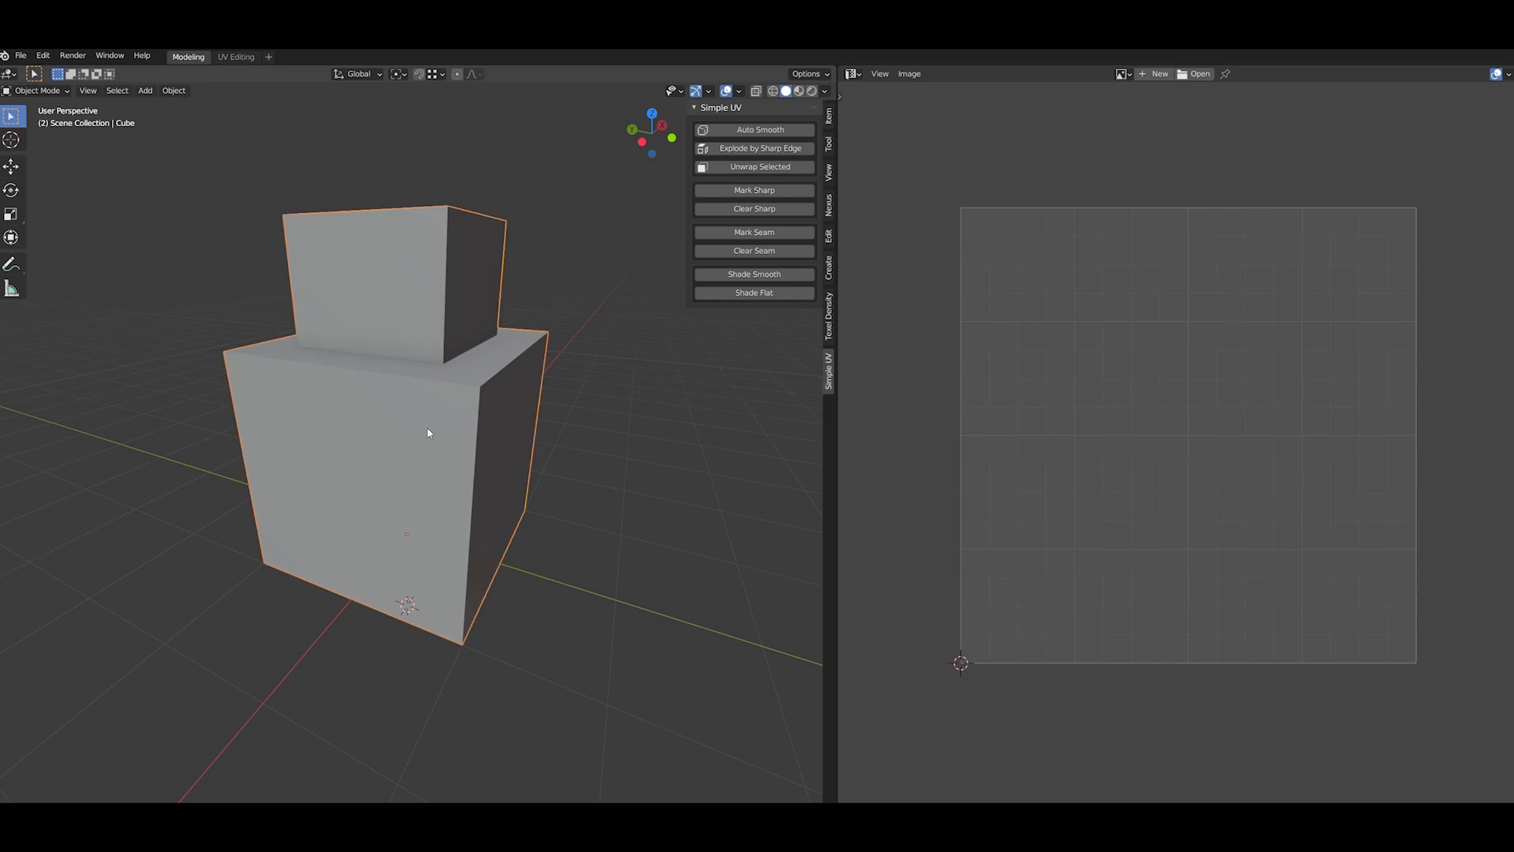
pyautogui.press('Tab')
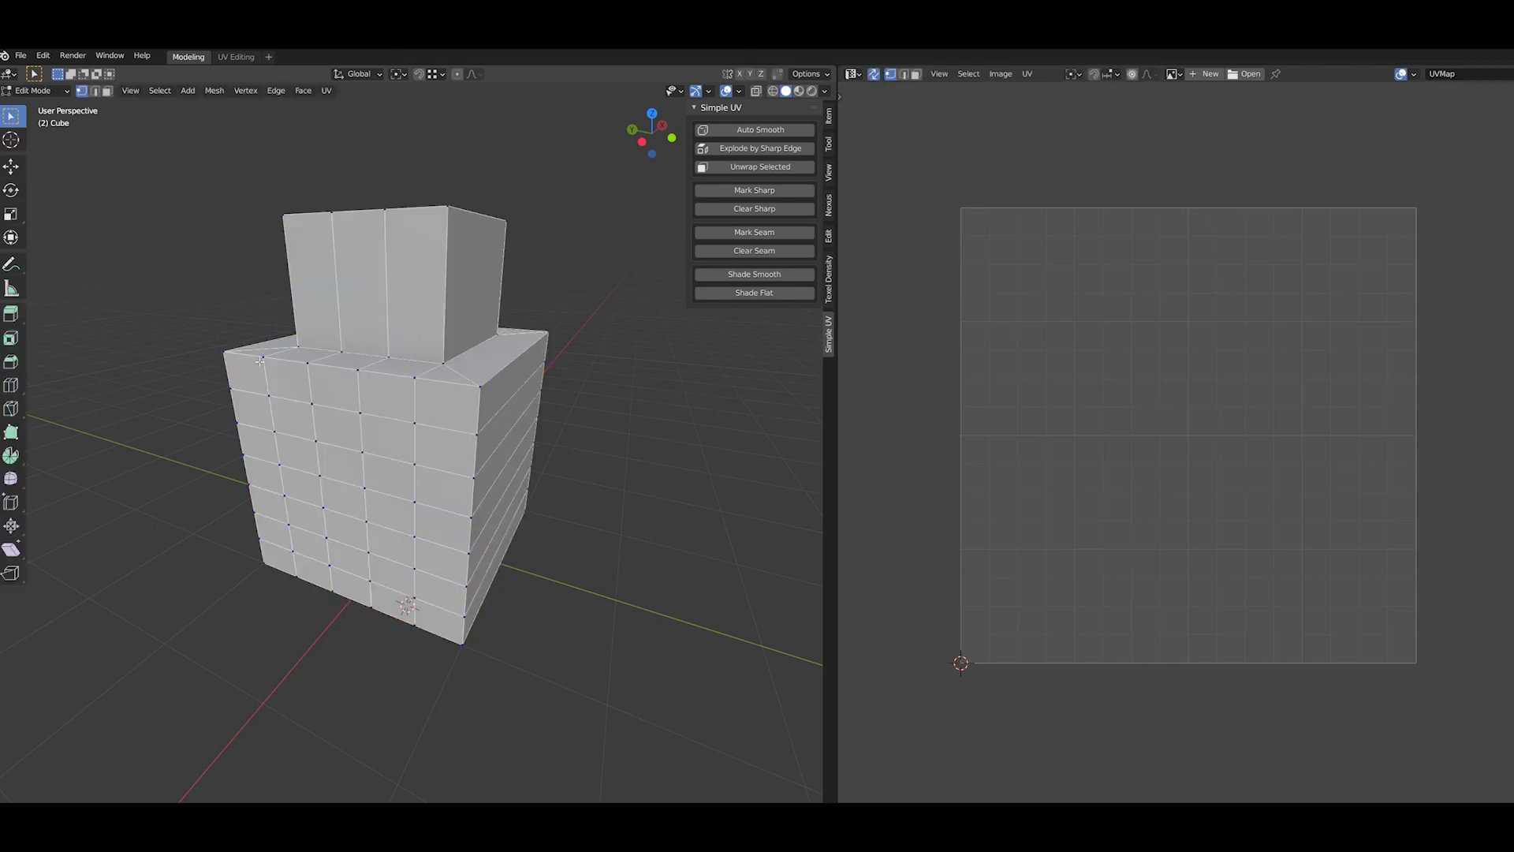
pyautogui.click(107, 91)
pyautogui.click(291, 415)
pyautogui.keyDown('shift'); pyautogui.click(297, 448); pyautogui.keyUp('shift')
pyautogui.keyDown('shift'); pyautogui.click(302, 485); pyautogui.keyUp('shift')
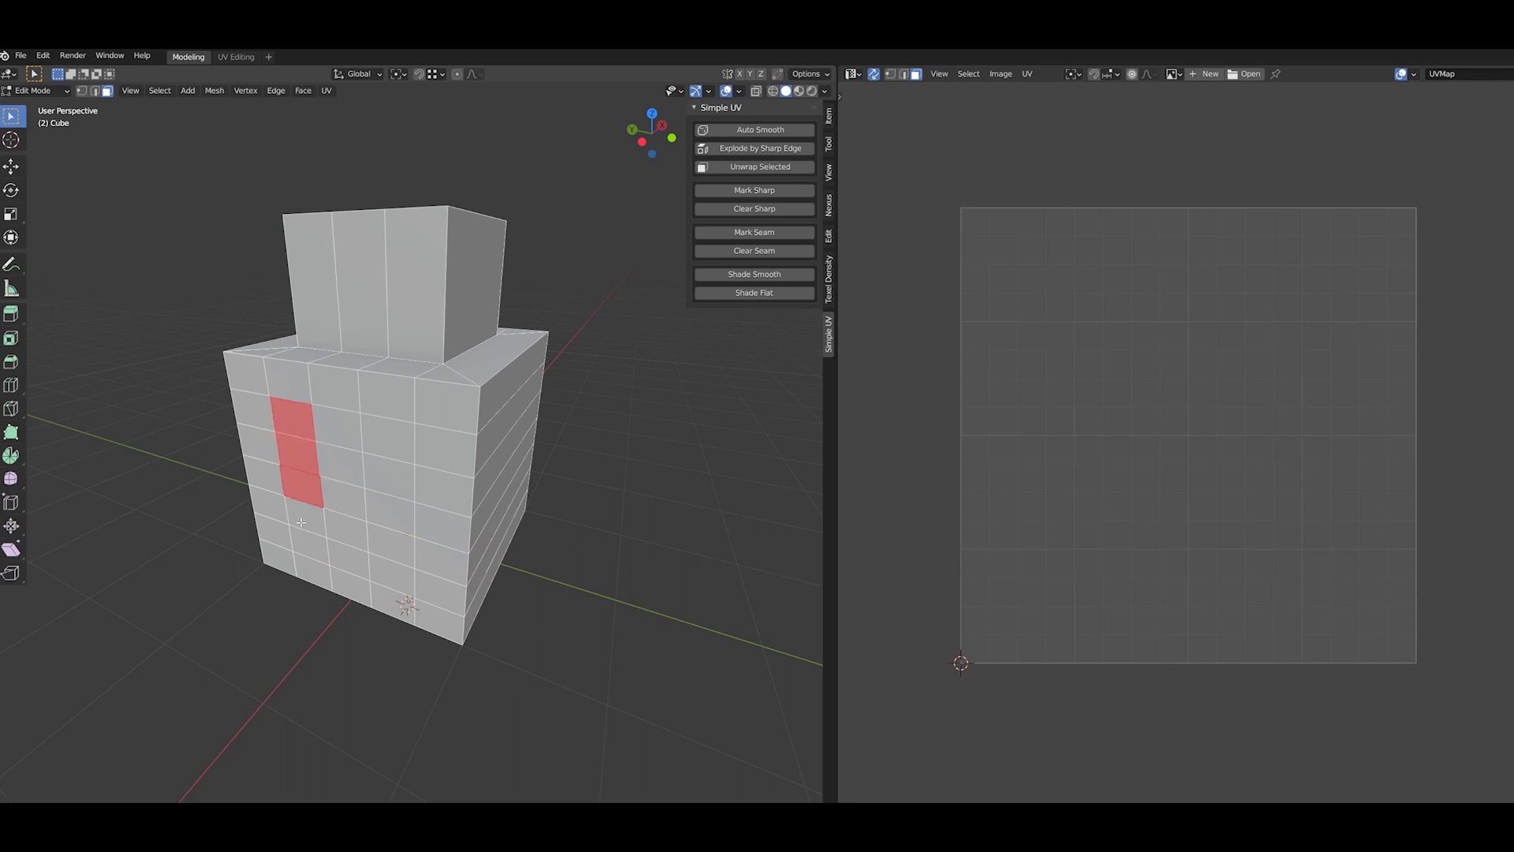
pyautogui.keyDown('shift'); pyautogui.click(304, 520); pyautogui.keyUp('shift')
pyautogui.keyDown('shift'); pyautogui.click(310, 549); pyautogui.keyUp('shift')
pyautogui.keyDown('shift'); pyautogui.click(350, 563); pyautogui.keyUp('shift')
pyautogui.keyDown('shift'); pyautogui.click(391, 576); pyautogui.keyUp('shift')
pyautogui.keyDown('shift'); pyautogui.click(391, 543); pyautogui.keyUp('shift')
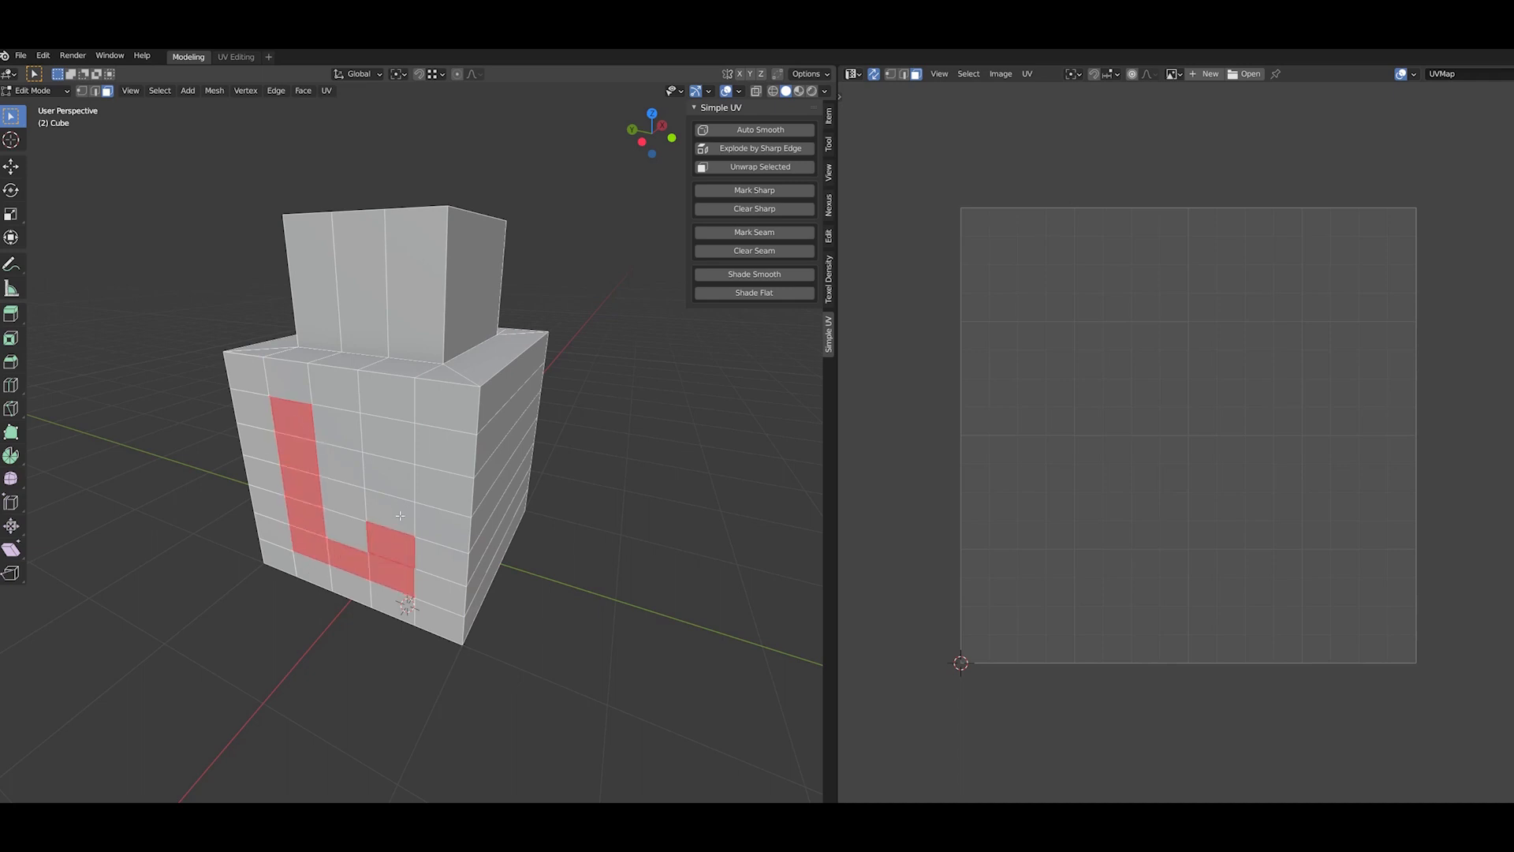
pyautogui.keyDown('shift'); pyautogui.click(398, 506); pyautogui.keyUp('shift')
pyautogui.keyDown('shift'); pyautogui.click(393, 476); pyautogui.keyUp('shift')
pyautogui.keyDown('shift'); pyautogui.click(388, 438); pyautogui.keyUp('shift')
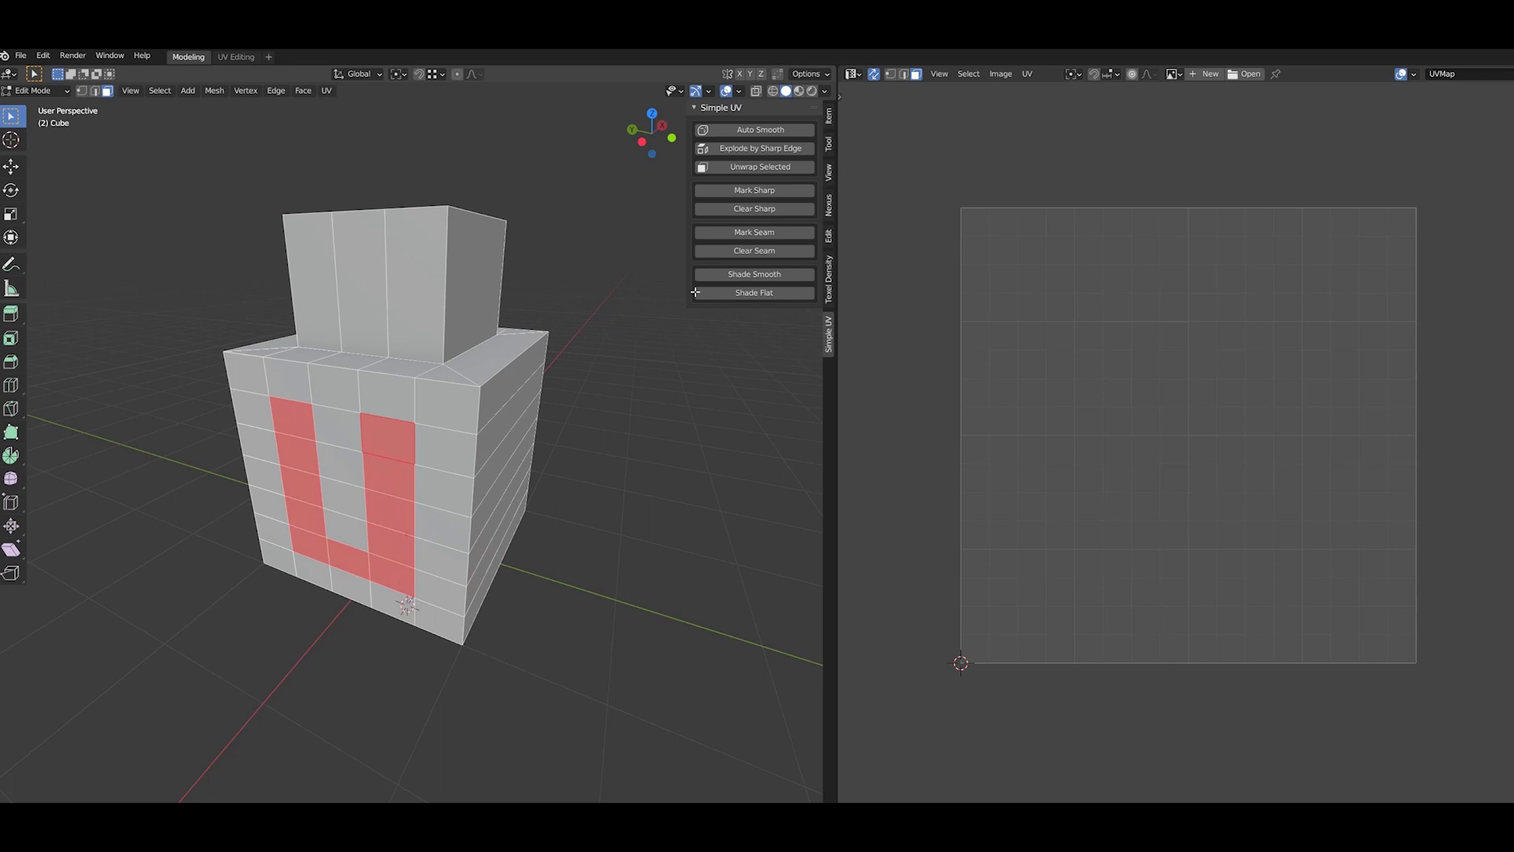
pyautogui.click(769, 168)
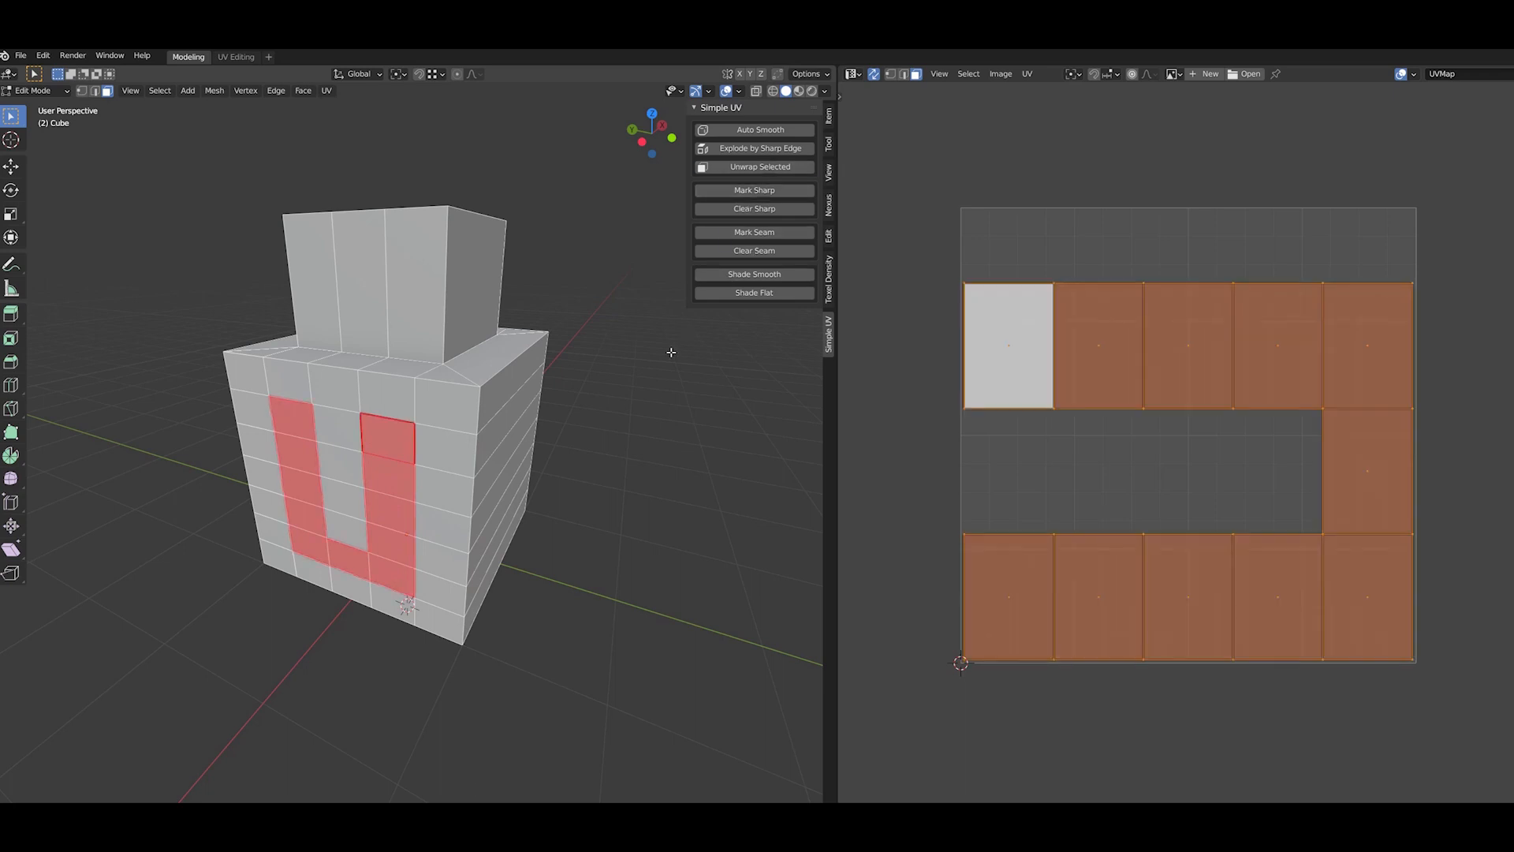
pyautogui.hotkey('alt', 'a')
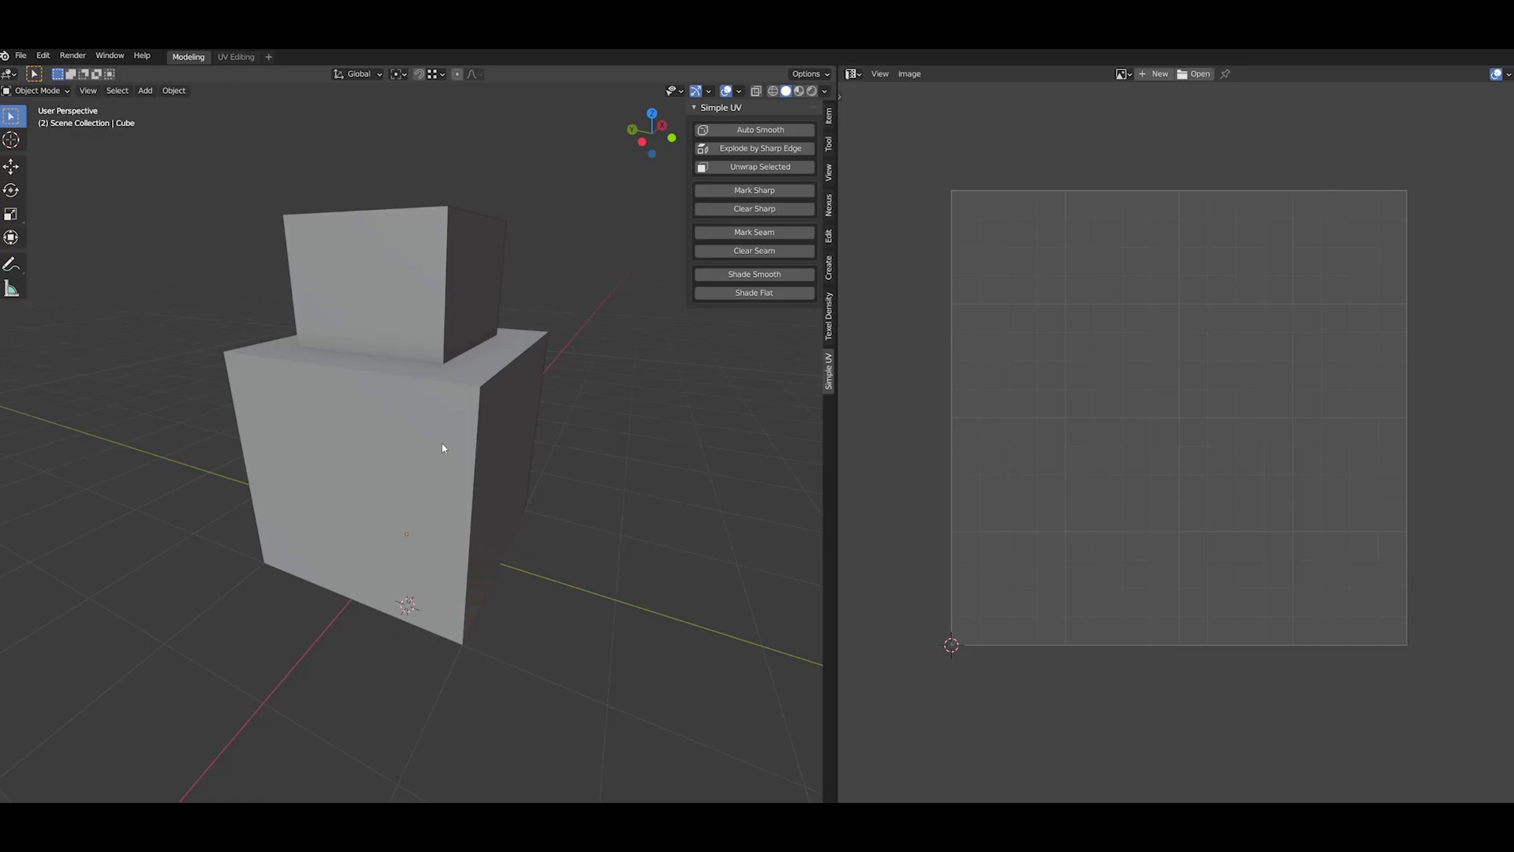
# - Auto-smooth the whole stacked-cube model at 45° and explode its UVs by sharp edge
pyautogui.click(443, 448)
pyautogui.press('Tab')
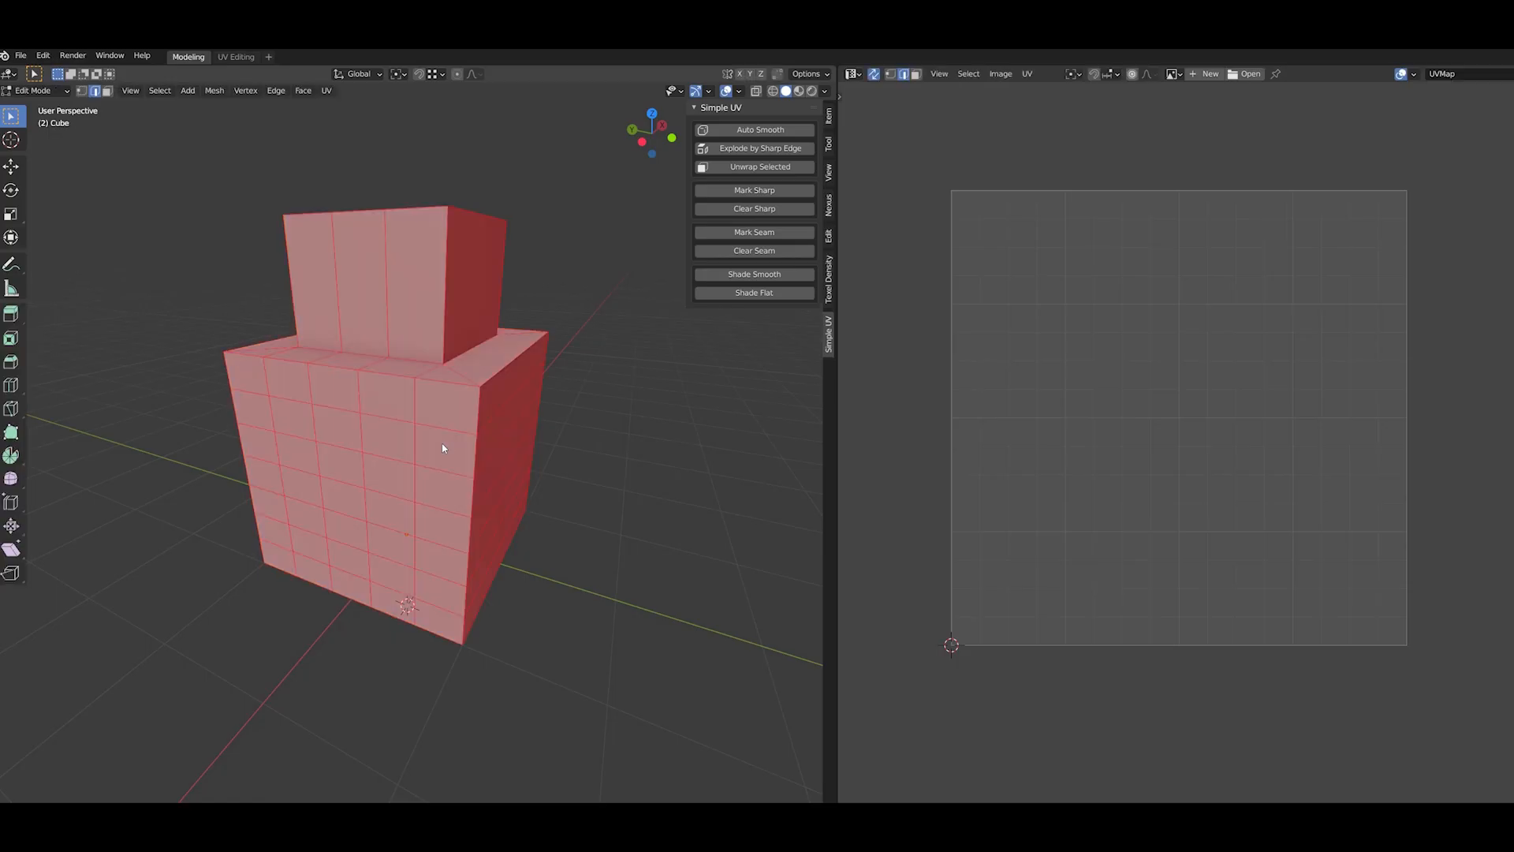
pyautogui.click(755, 131)
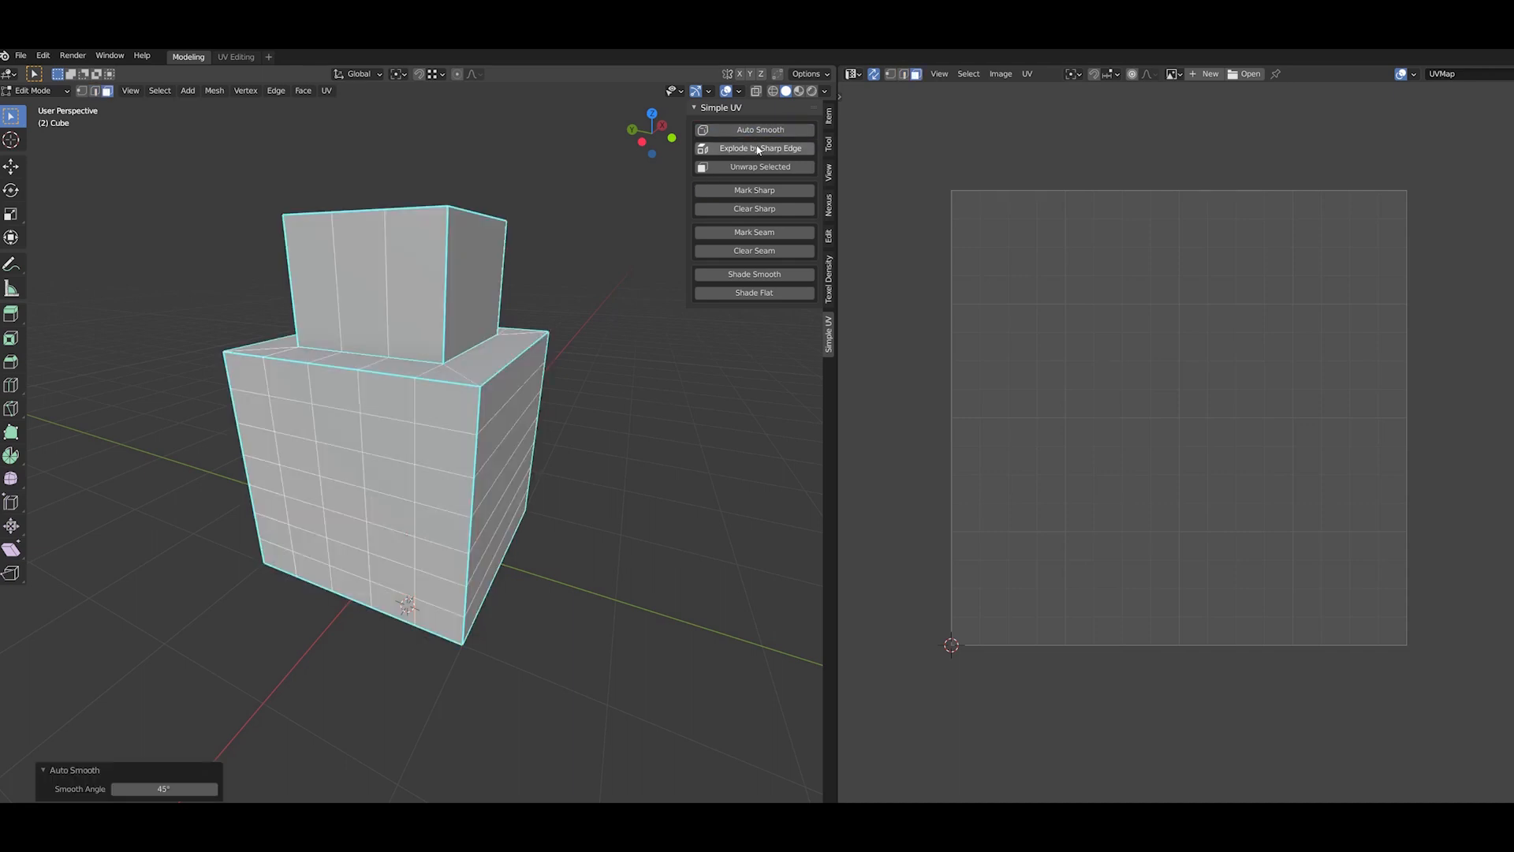
pyautogui.click(759, 150)
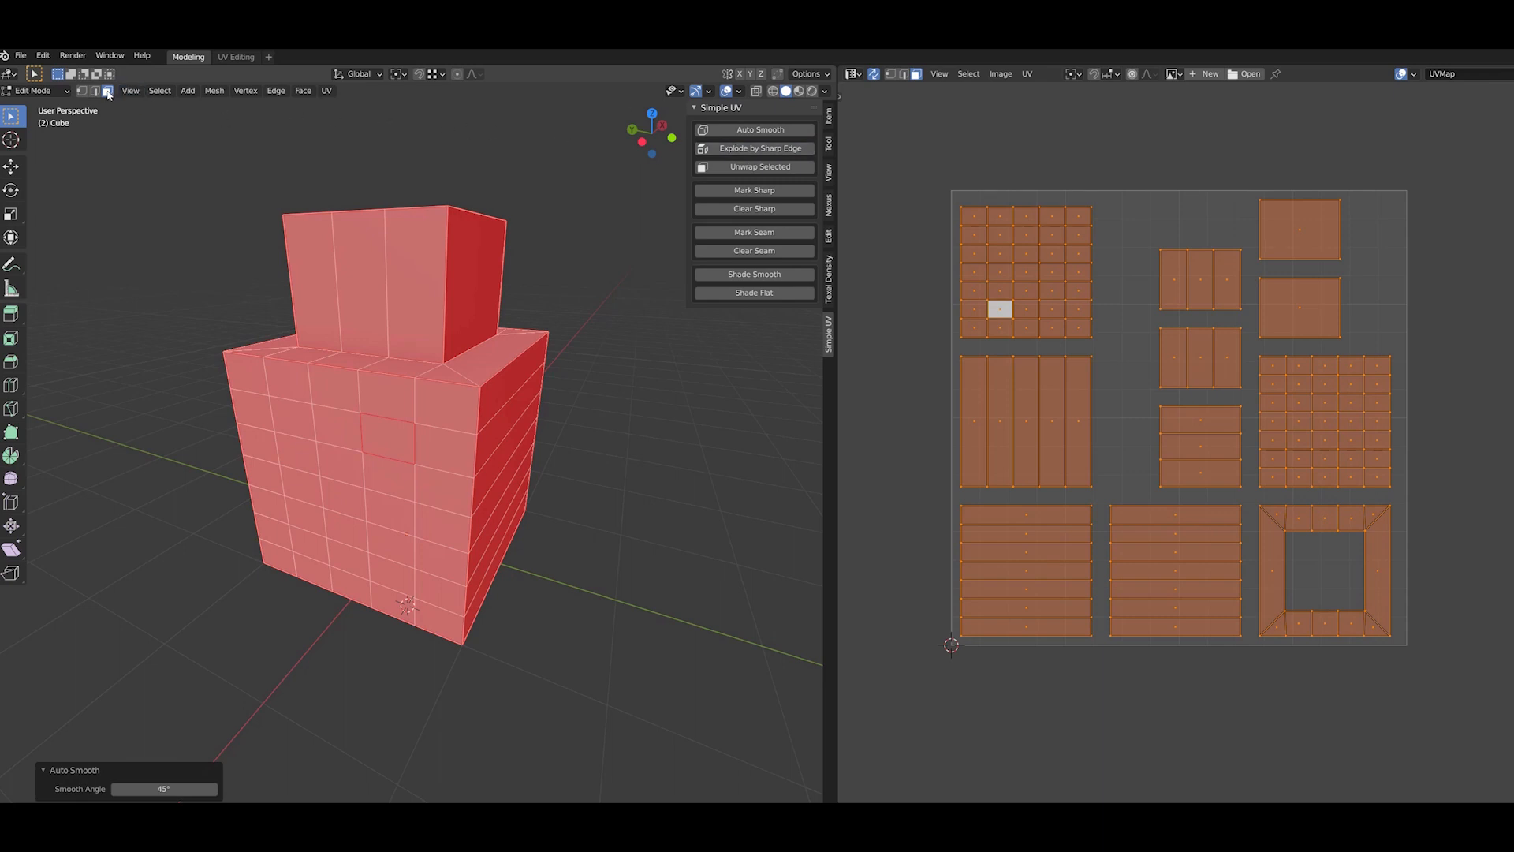
# - Unwrap the U-shaped group of front faces as its own island, and explode the whole model's UVs by sharp edge again
pyautogui.click(288, 411)
pyautogui.keyDown('shift'); pyautogui.click(293, 447); pyautogui.keyUp('shift')
pyautogui.keyDown('shift'); pyautogui.click(299, 481); pyautogui.keyUp('shift')
pyautogui.keyDown('shift'); pyautogui.click(305, 515); pyautogui.keyUp('shift')
pyautogui.keyDown('shift'); pyautogui.click(309, 550); pyautogui.keyUp('shift')
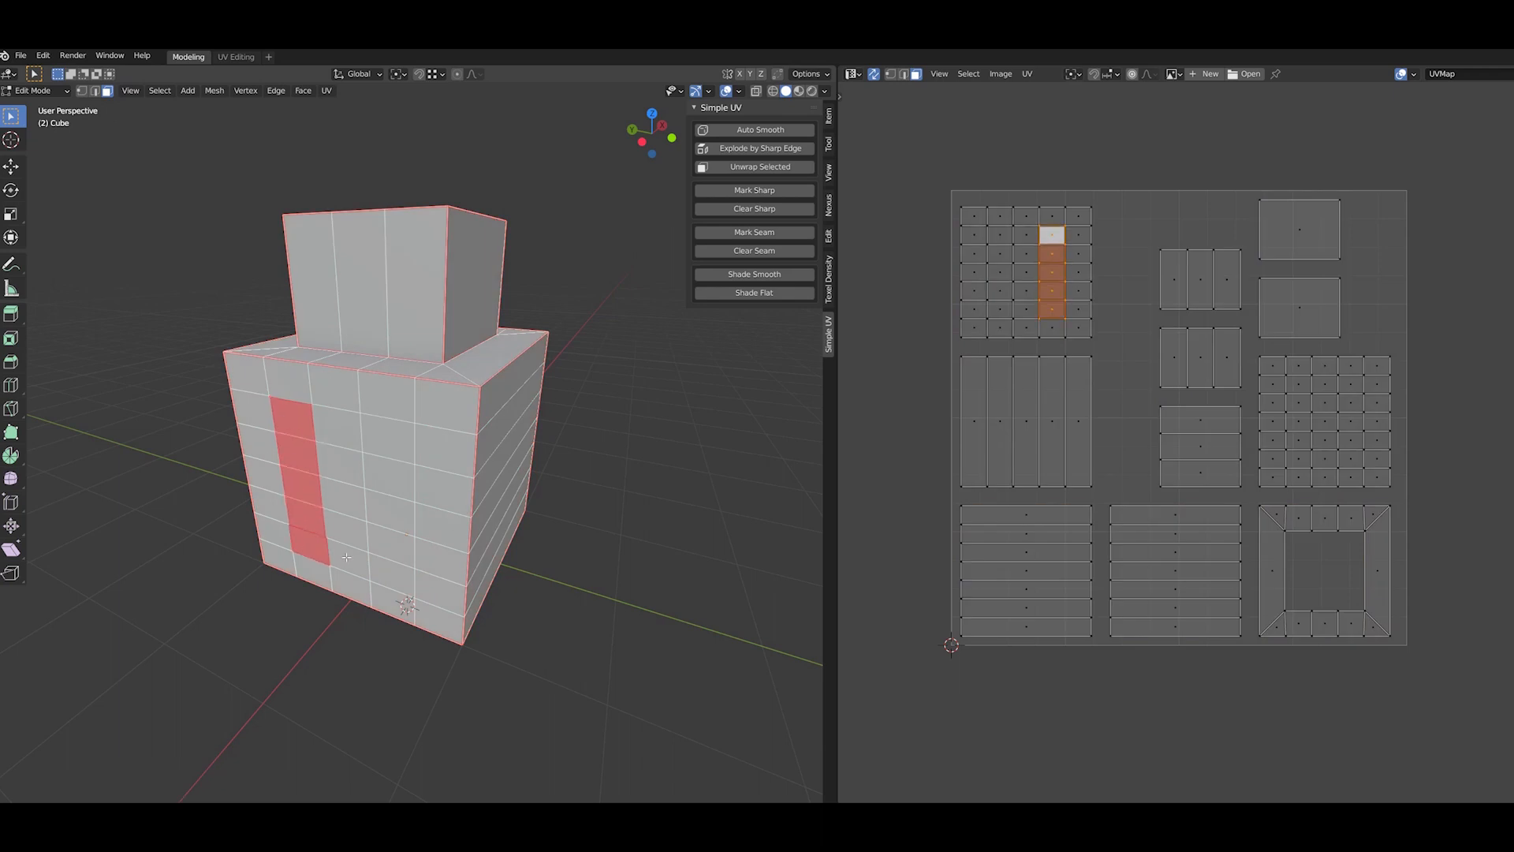
pyautogui.keyDown('shift'); pyautogui.click(349, 561); pyautogui.keyUp('shift')
pyautogui.keyDown('shift'); pyautogui.click(392, 576); pyautogui.keyUp('shift')
pyautogui.keyDown('shift'); pyautogui.click(392, 544); pyautogui.keyUp('shift')
pyautogui.keyDown('shift'); pyautogui.click(399, 512); pyautogui.keyUp('shift')
pyautogui.keyDown('shift'); pyautogui.click(399, 473); pyautogui.keyUp('shift')
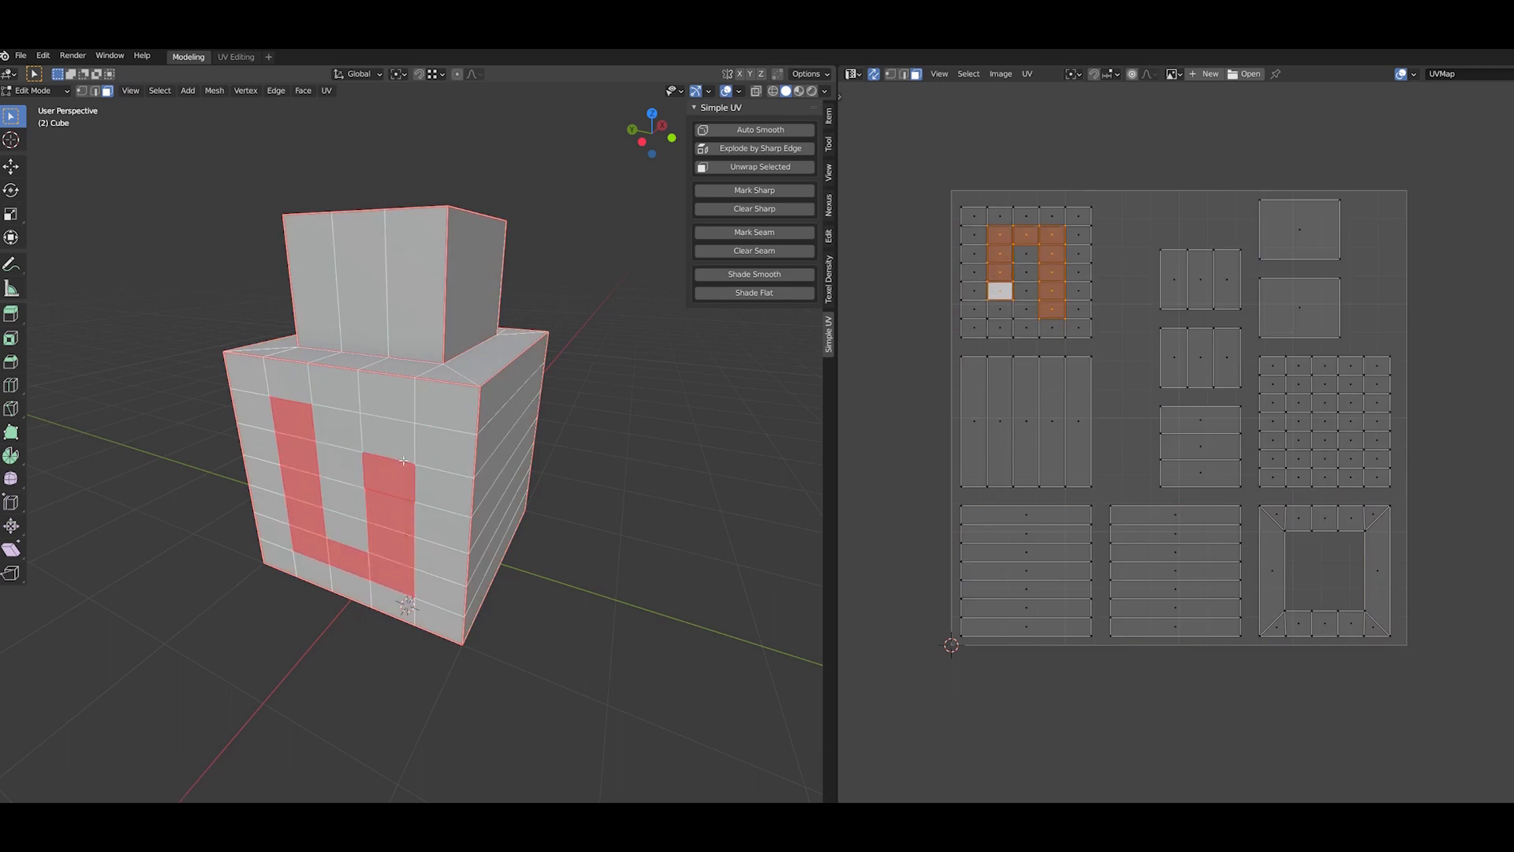
pyautogui.keyDown('shift'); pyautogui.click(402, 444); pyautogui.keyUp('shift')
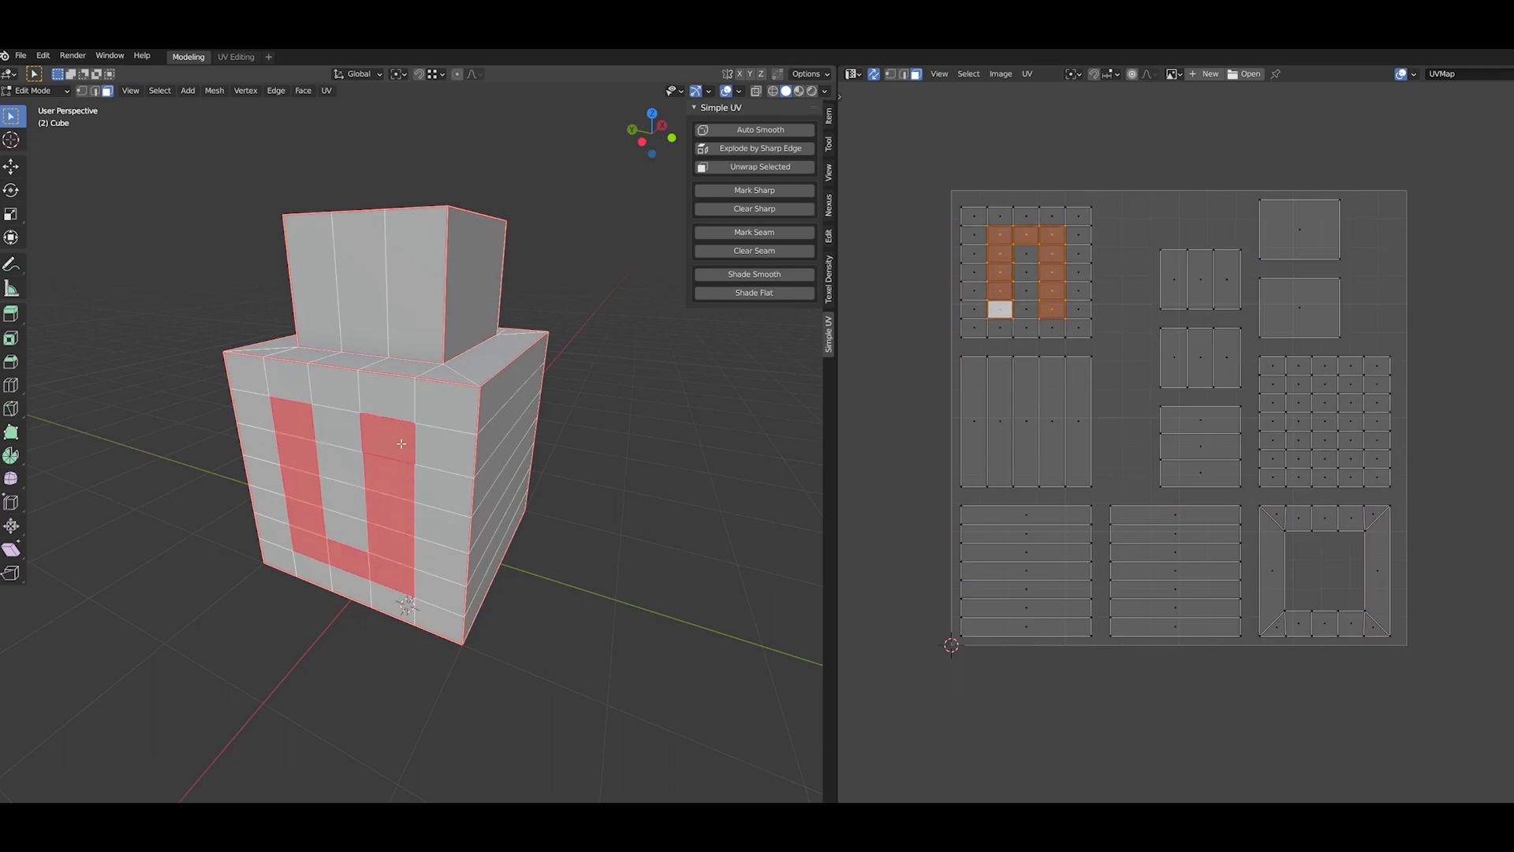
pyautogui.click(762, 168)
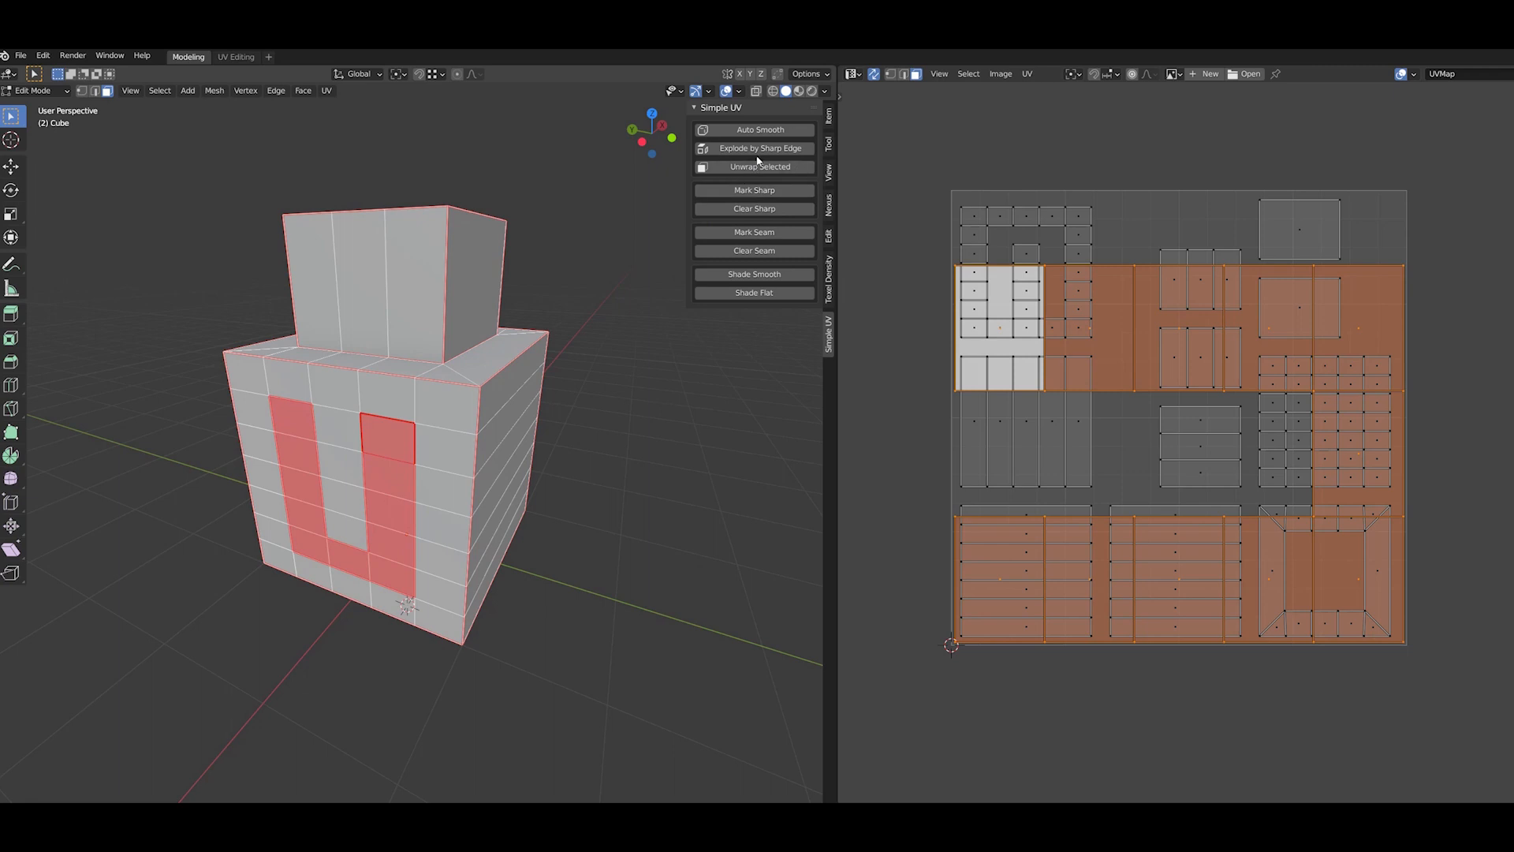
pyautogui.click(762, 150)
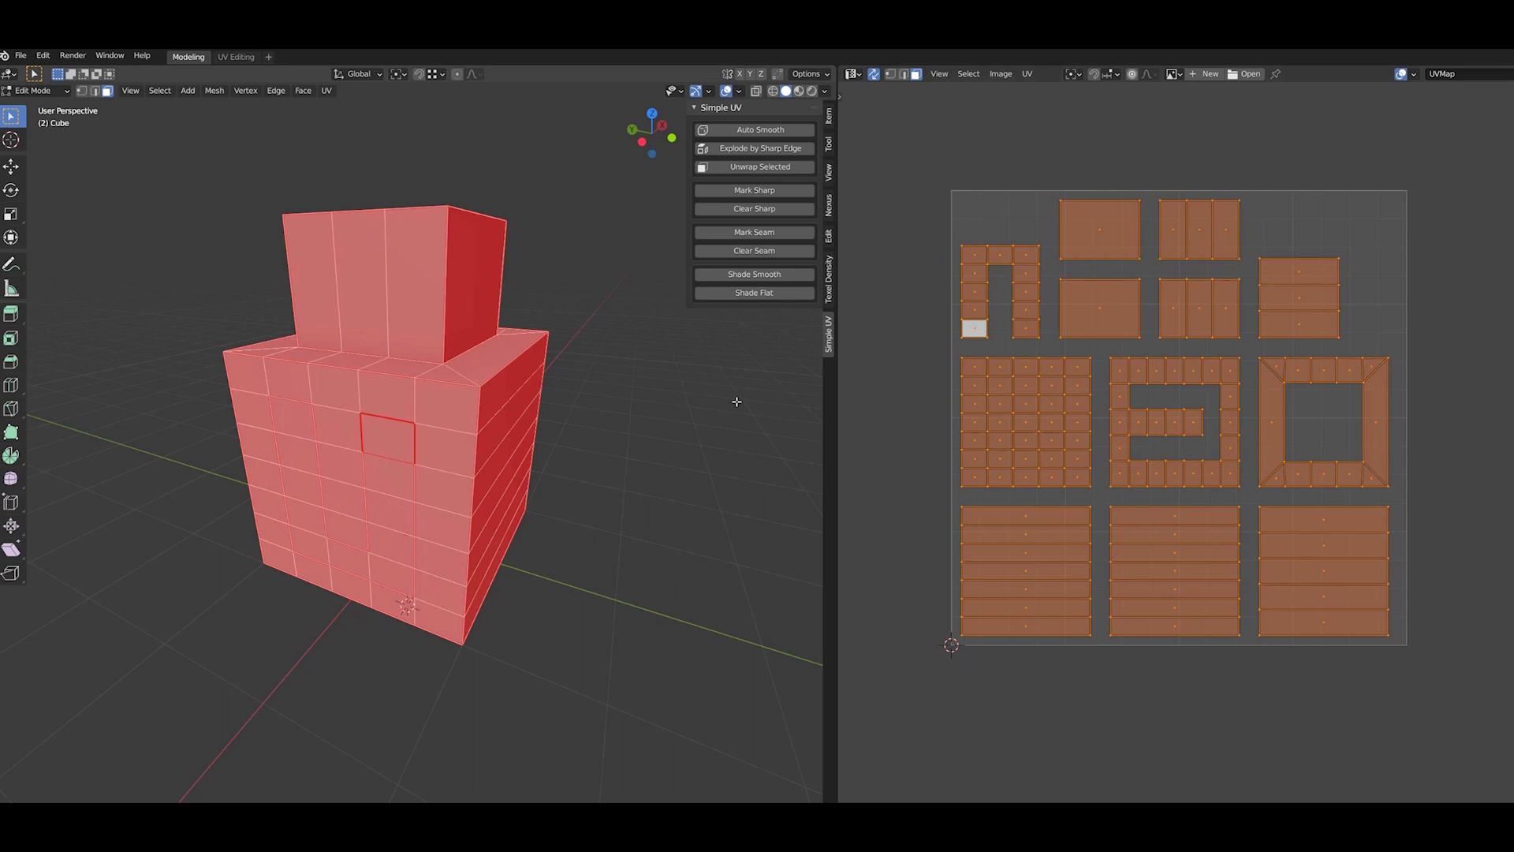
pyautogui.hotkey('alt', 'a')
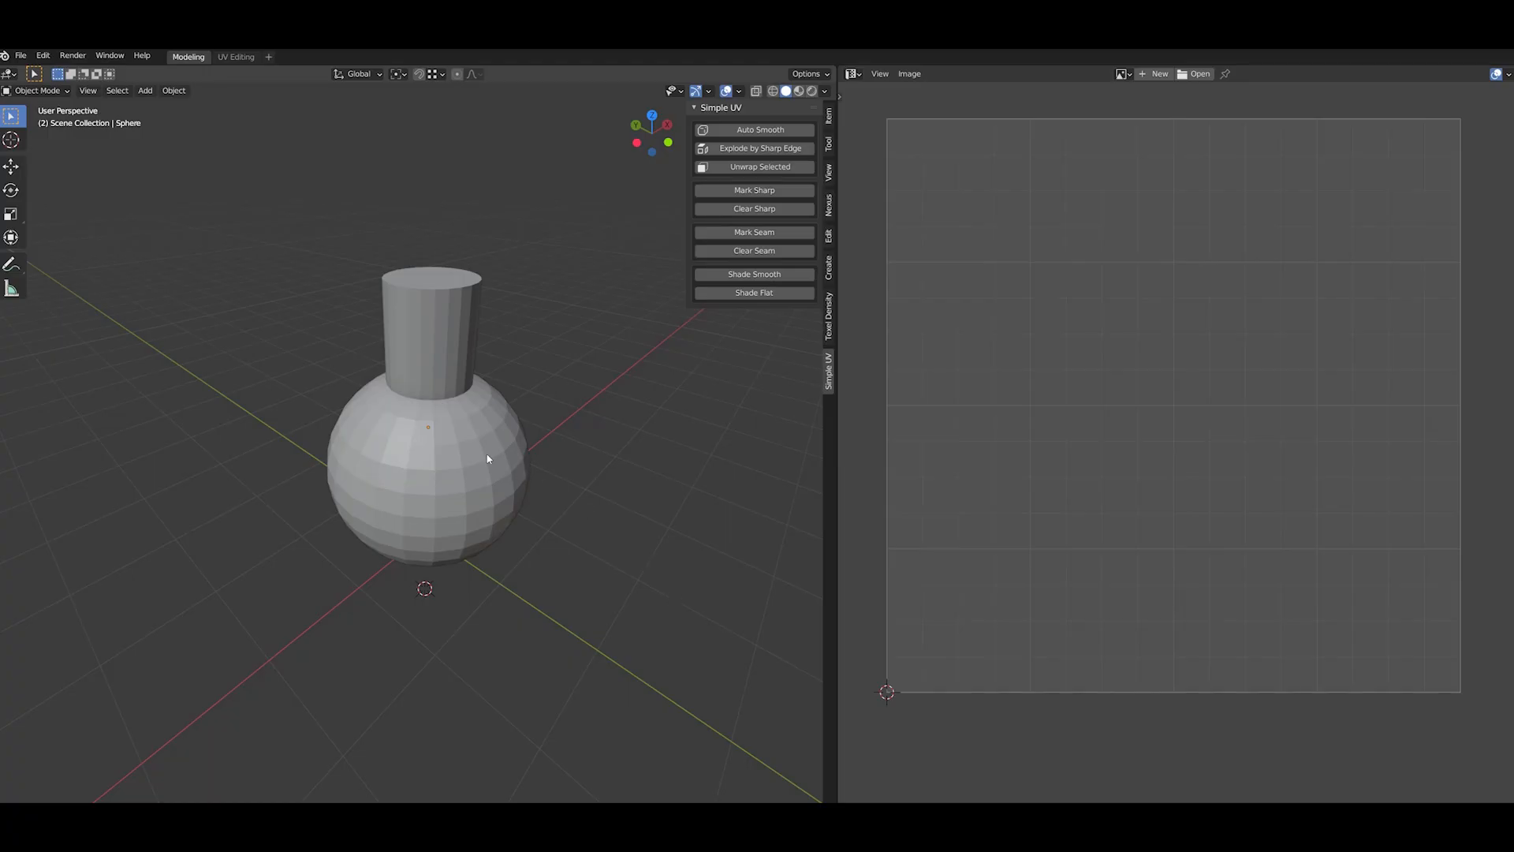
# - Apply smooth shading to the round-bodied flask object
pyautogui.click(488, 458)
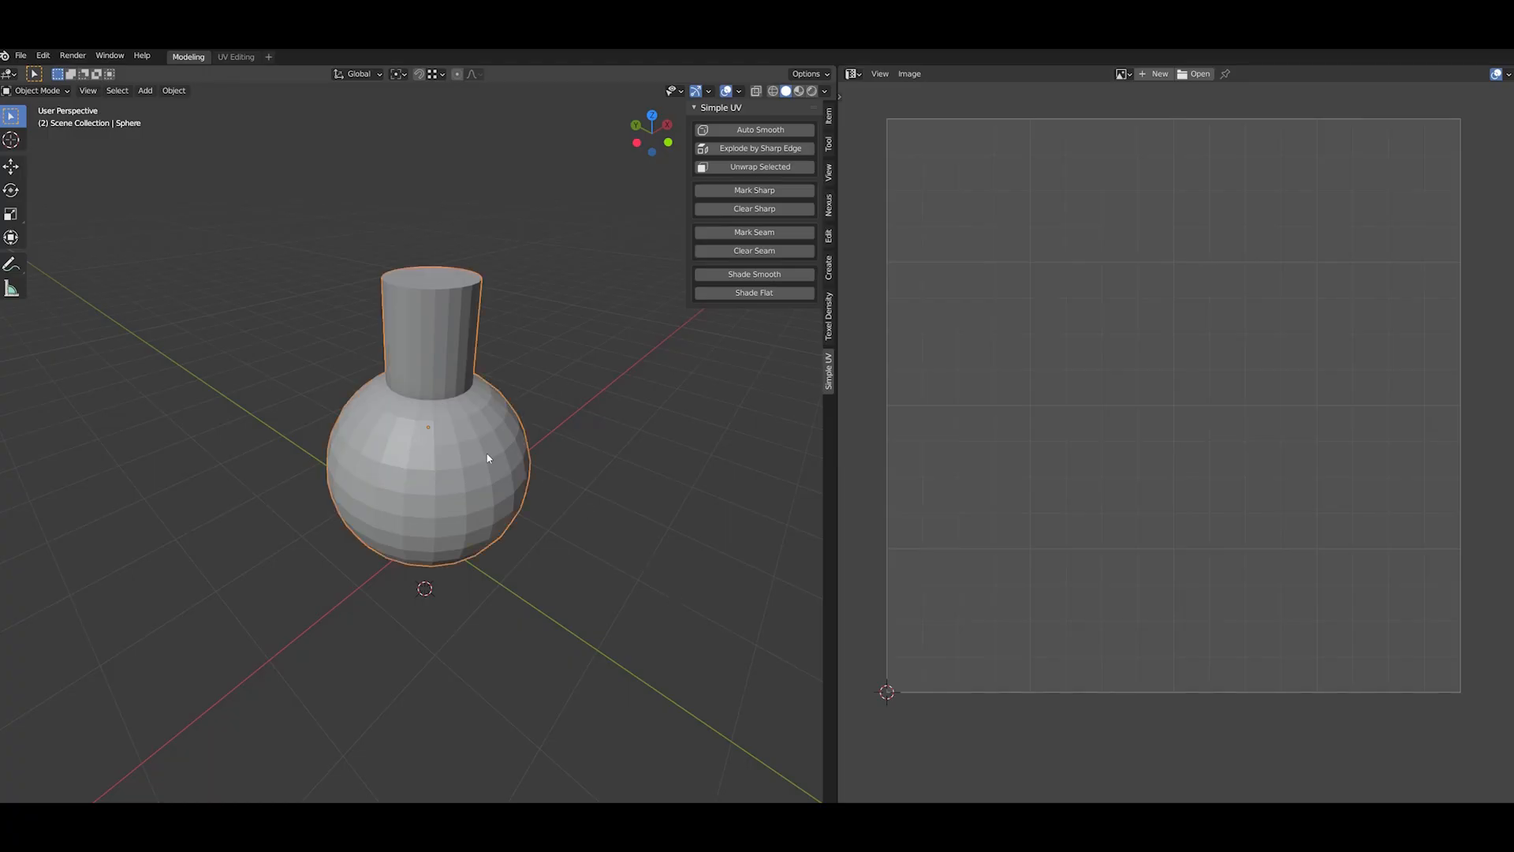
pyautogui.click(721, 274)
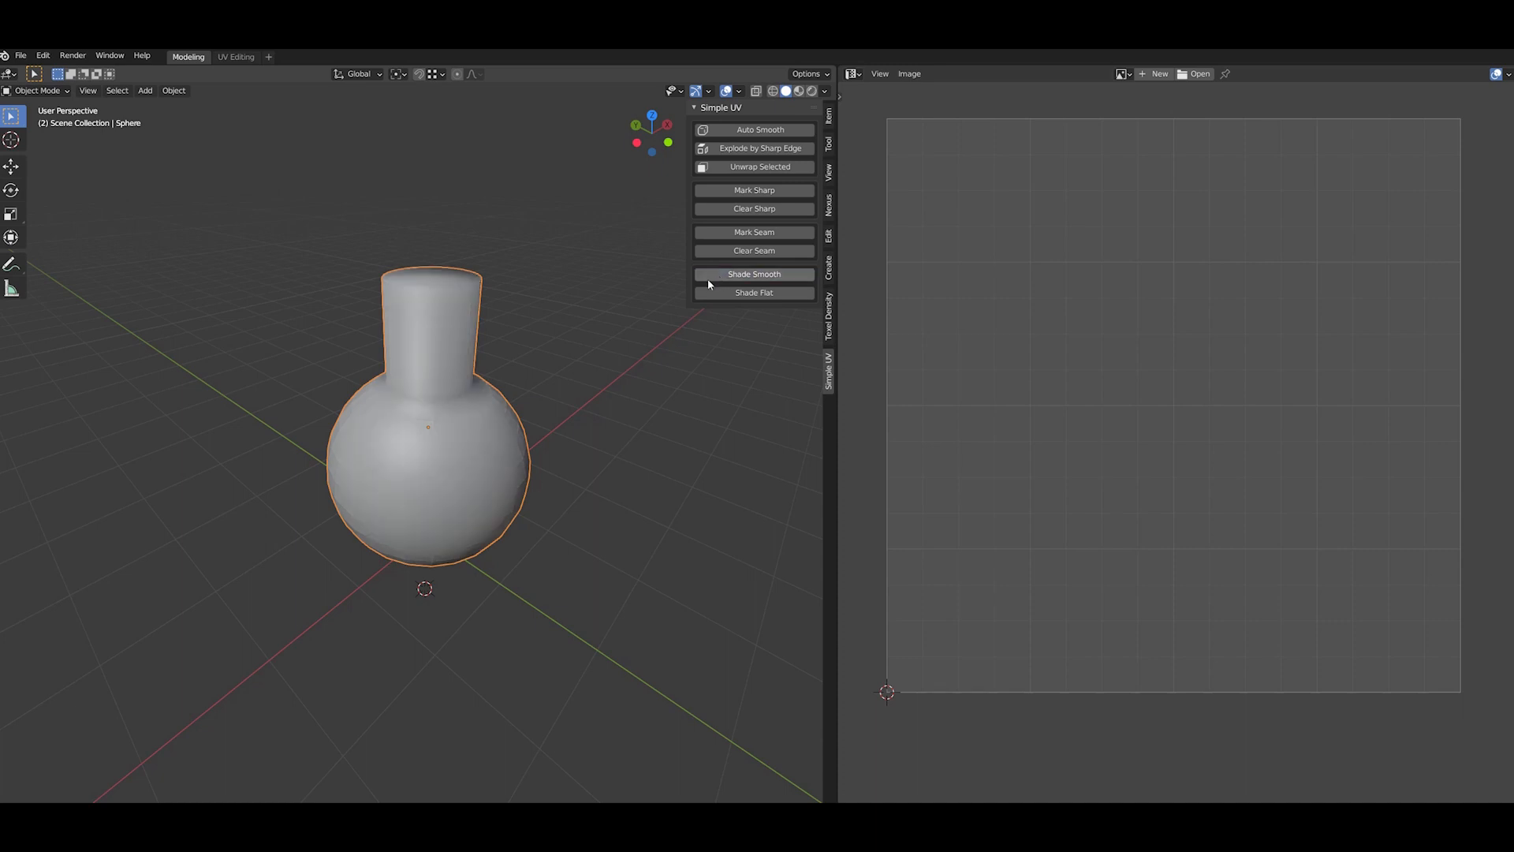
# - Mark the flask's edge loops at the neck base, the neck's upper rim and the rim of the bottom cap as sharp
pyautogui.press('Tab')
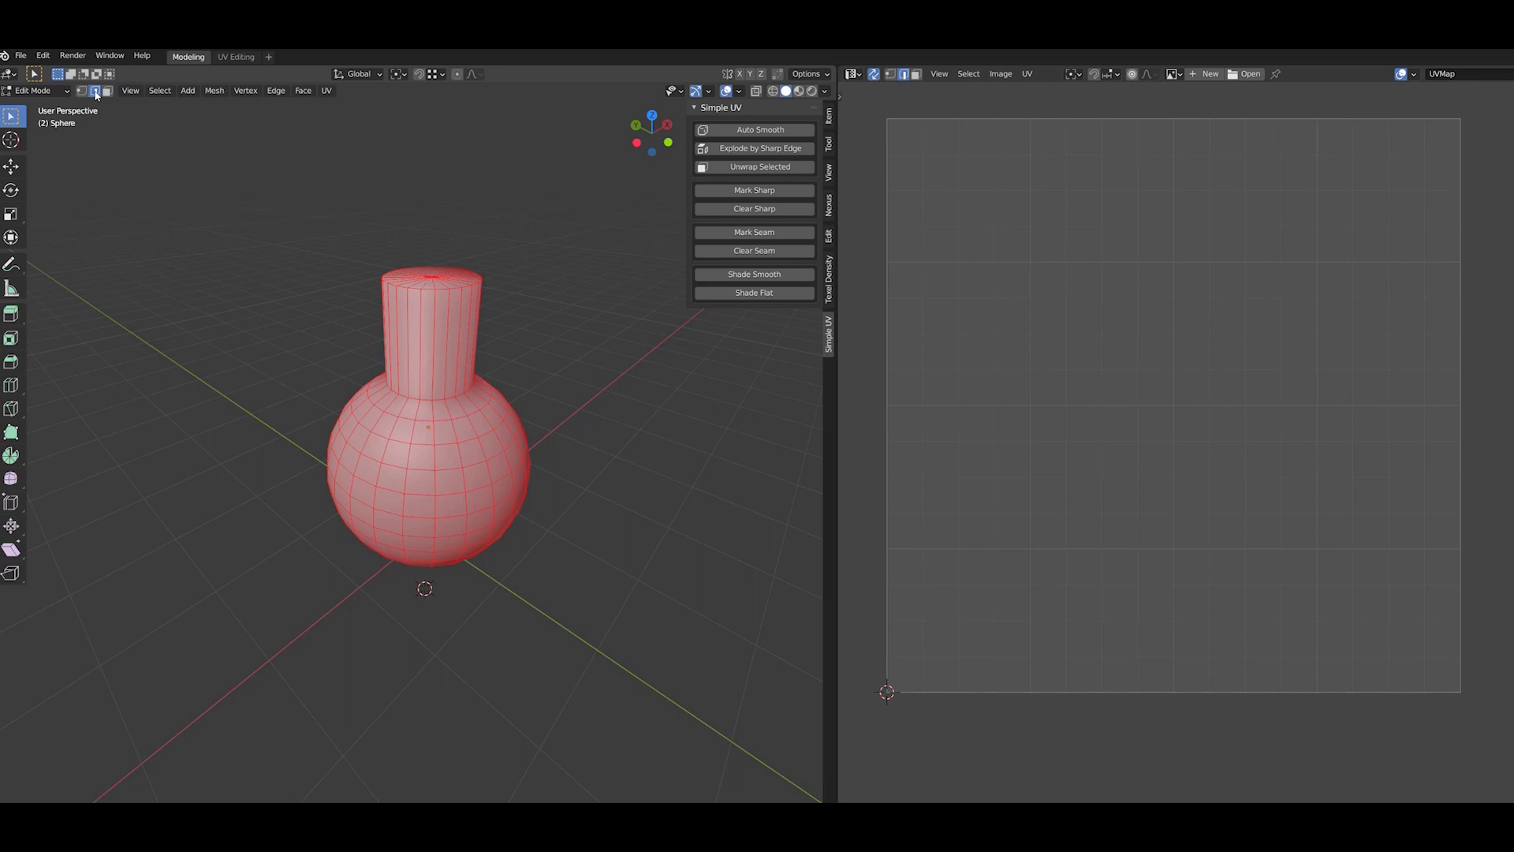
pyautogui.keyDown('alt'); pyautogui.click(425, 399); pyautogui.keyUp('alt')
pyautogui.keyDown('alt'); pyautogui.keyDown('shift'); pyautogui.click(429, 290); pyautogui.keyUp('shift'); pyautogui.keyUp('alt')
pyautogui.moveTo(486, 432); pyautogui.dragTo(492, 359, button='middle')
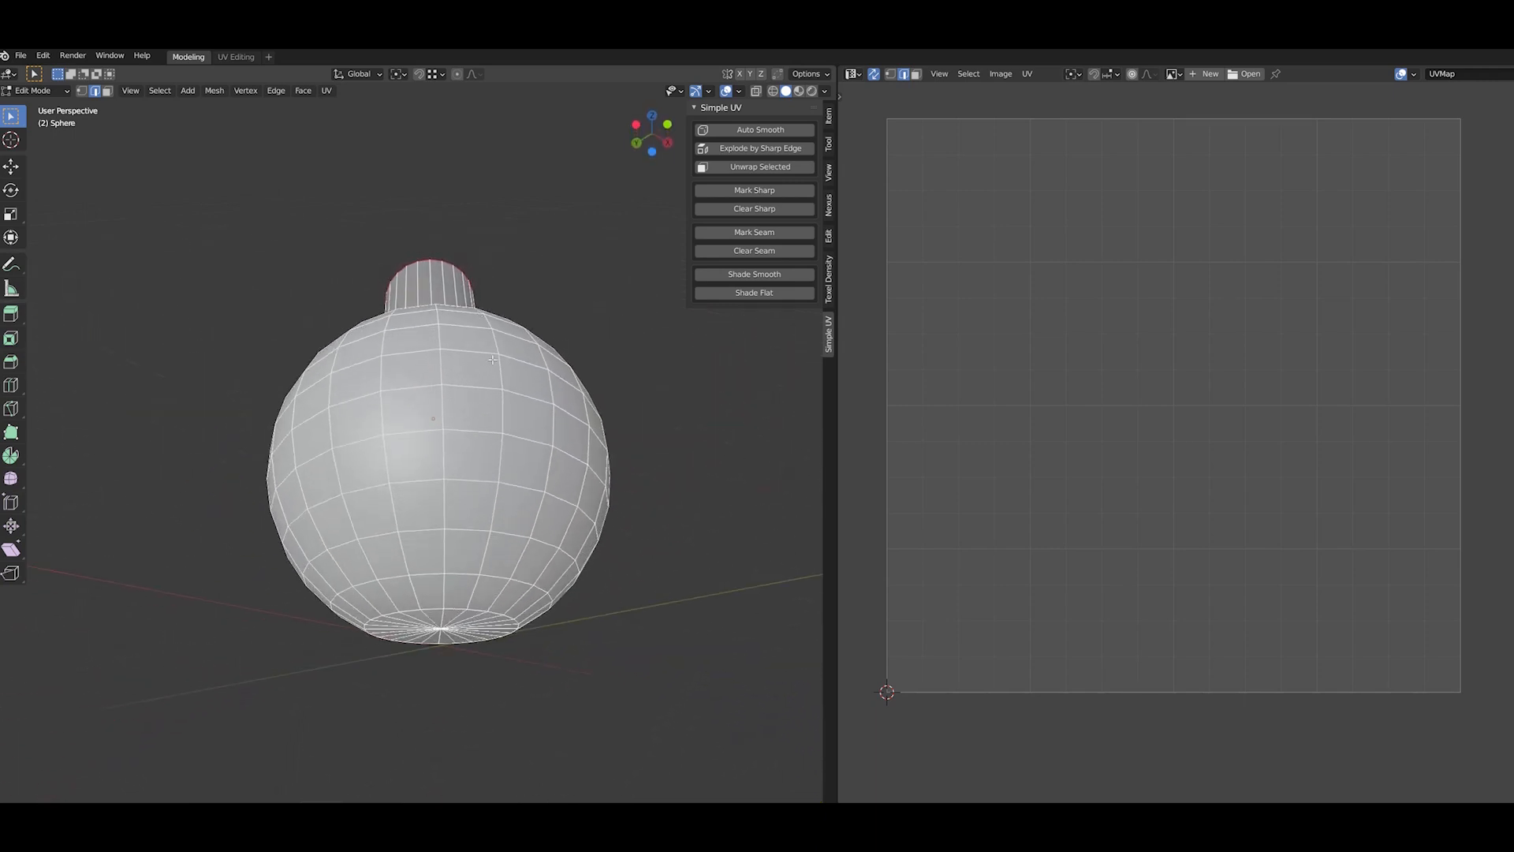
pyautogui.keyDown('alt'); pyautogui.keyDown('shift'); pyautogui.click(457, 609); pyautogui.keyUp('shift'); pyautogui.keyUp('alt')
pyautogui.moveTo(663, 392); pyautogui.dragTo(656, 531, button='middle')
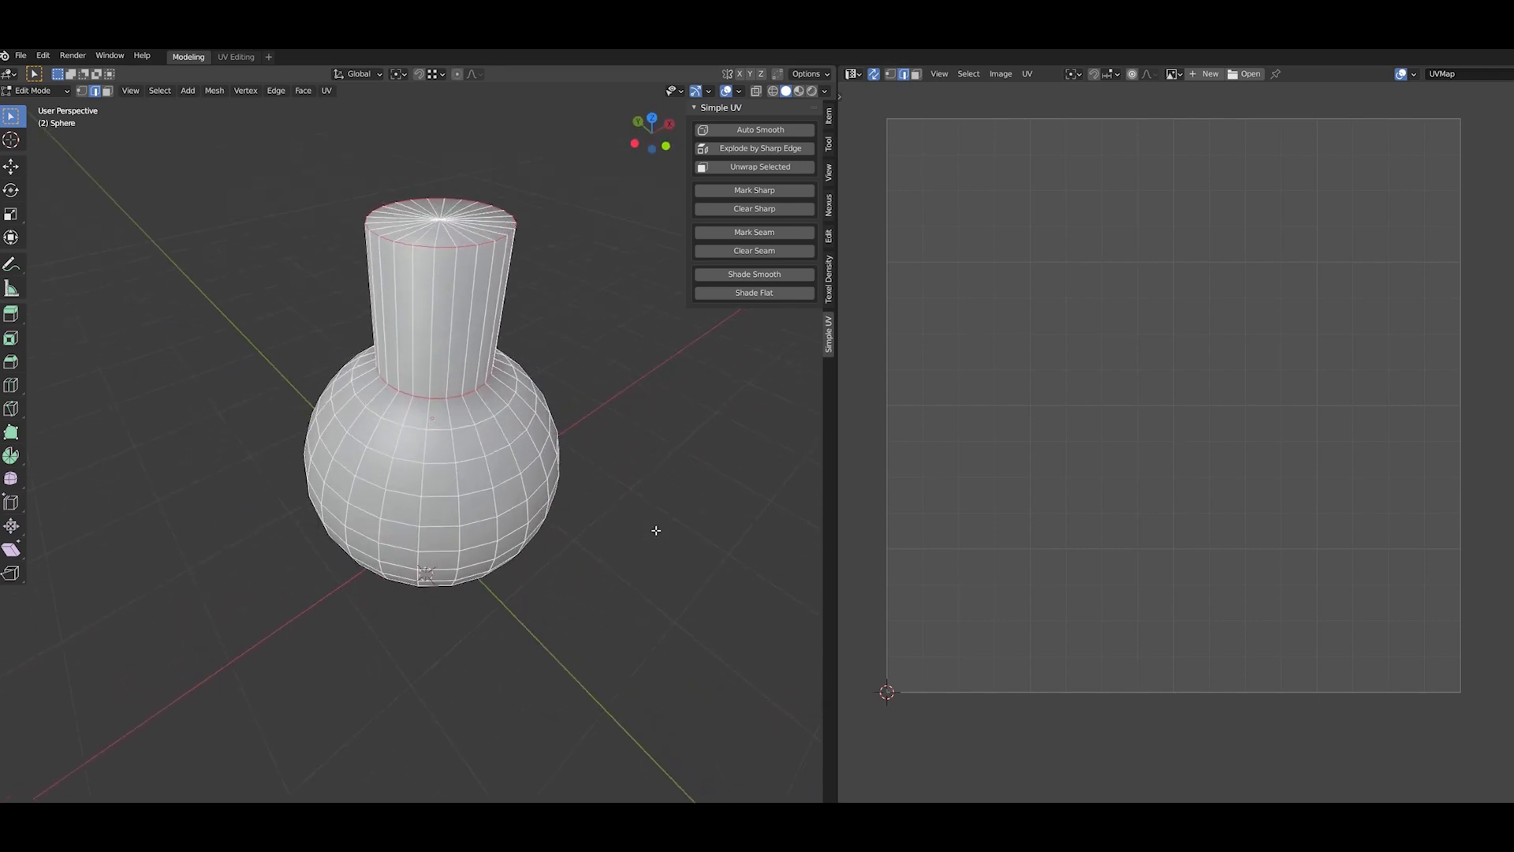
pyautogui.click(758, 193)
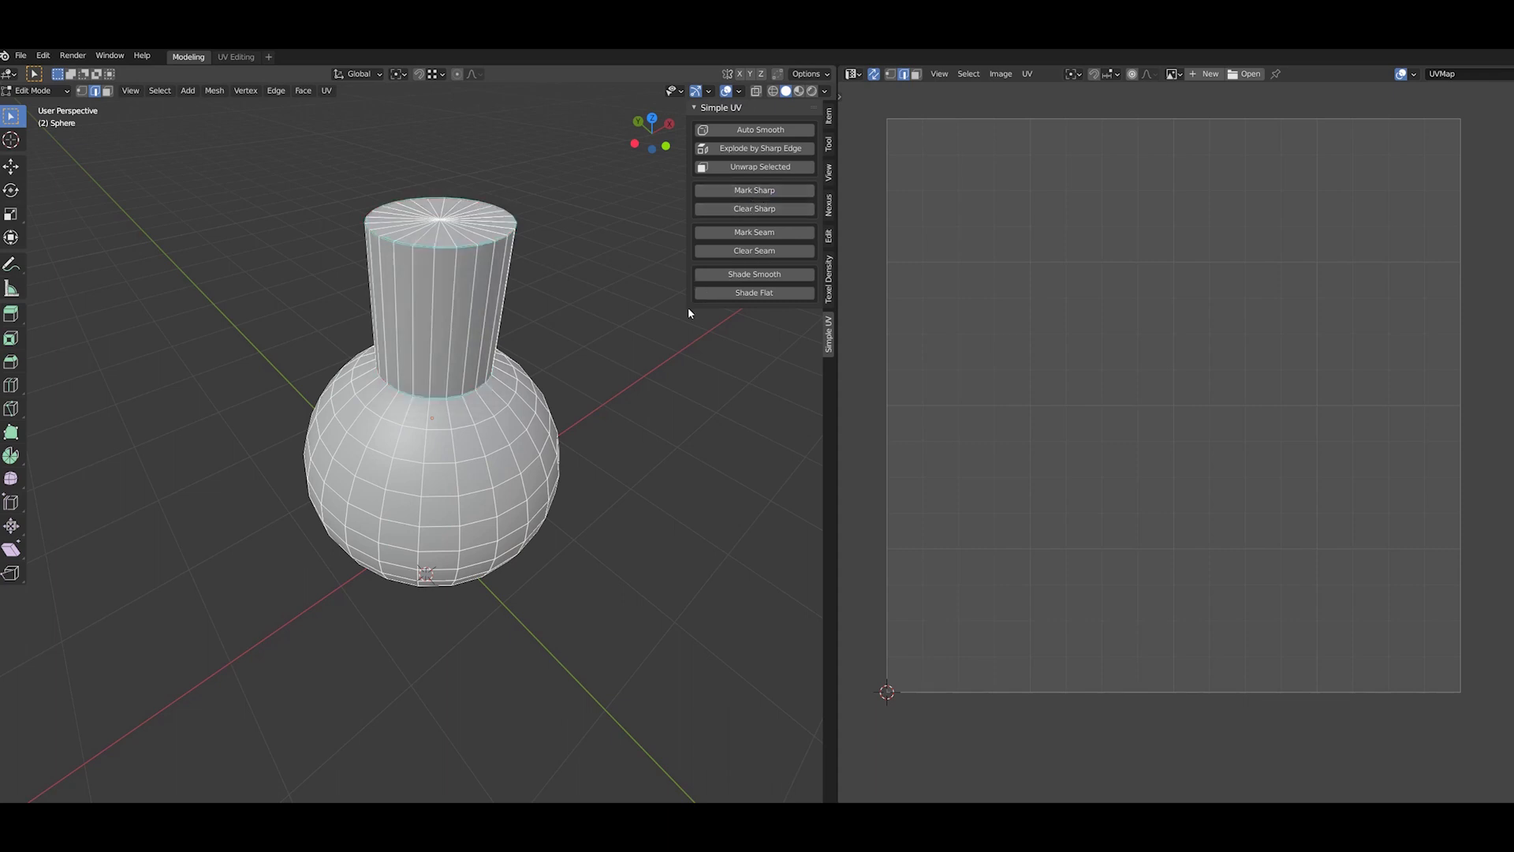
# - Return to Object Mode and apply flat shading to the whole flask object
pyautogui.press('Tab')
pyautogui.moveTo(661, 447); pyautogui.dragTo(401, 436, button='middle')
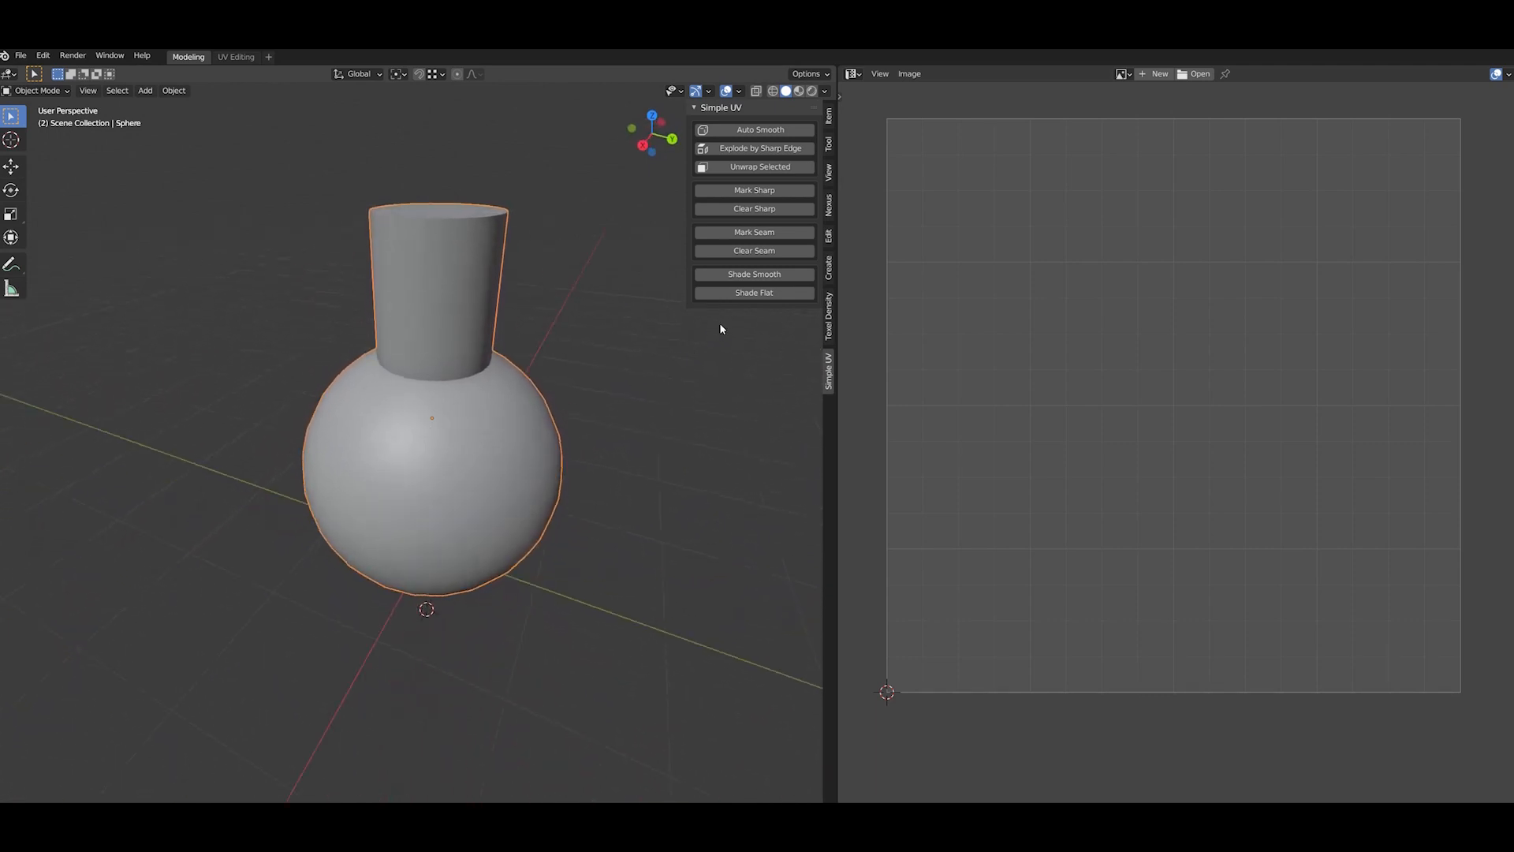
pyautogui.click(755, 293)
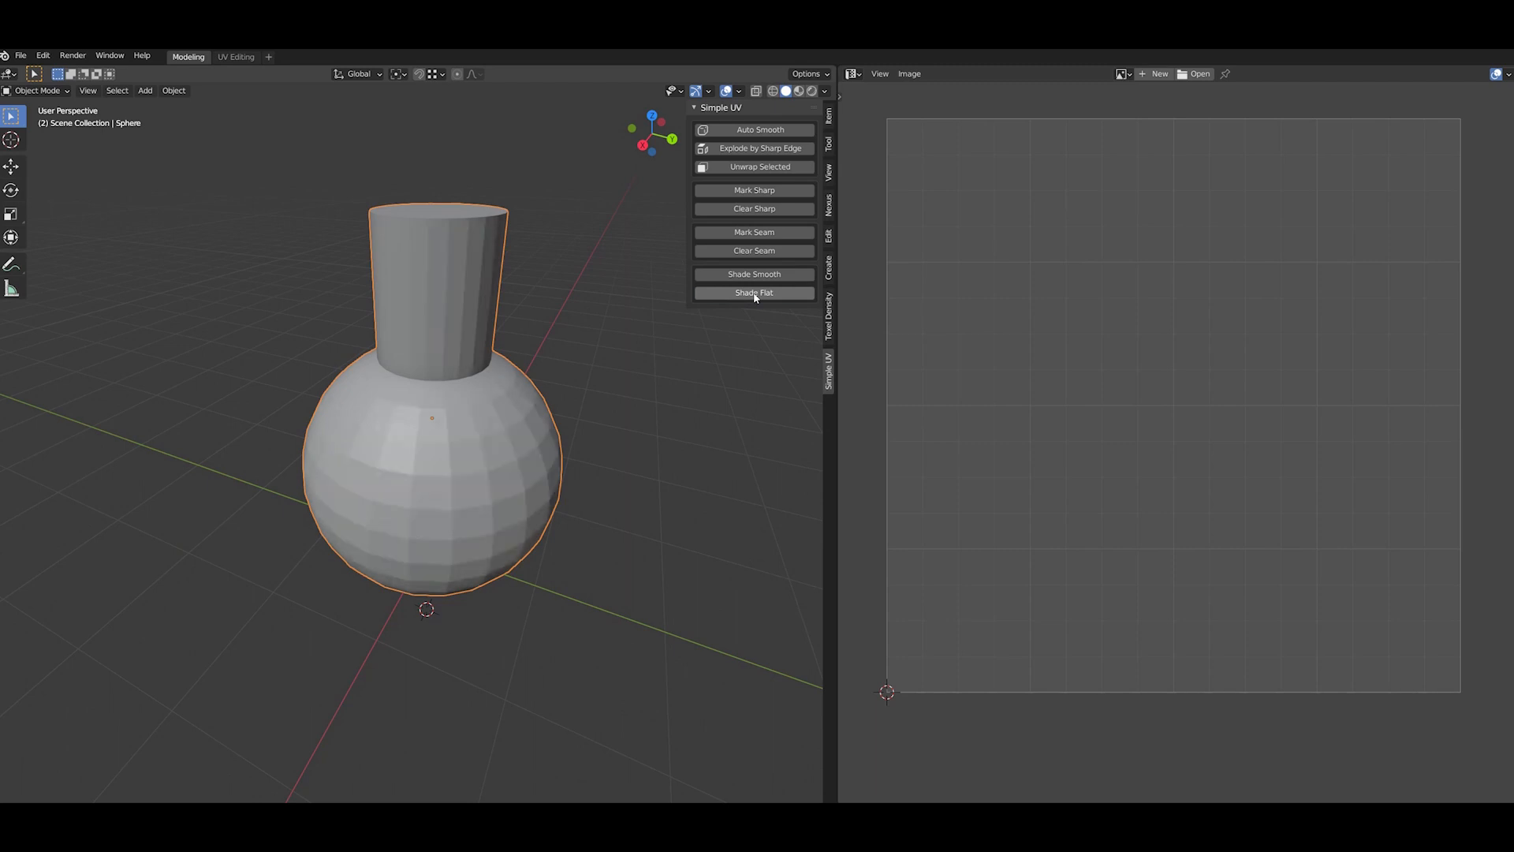
# - Open the flask mesh for editing in vertex selection mode and deselect everything
pyautogui.press('Tab')
pyautogui.press('1')
pyautogui.hotkey('alt', 'a')
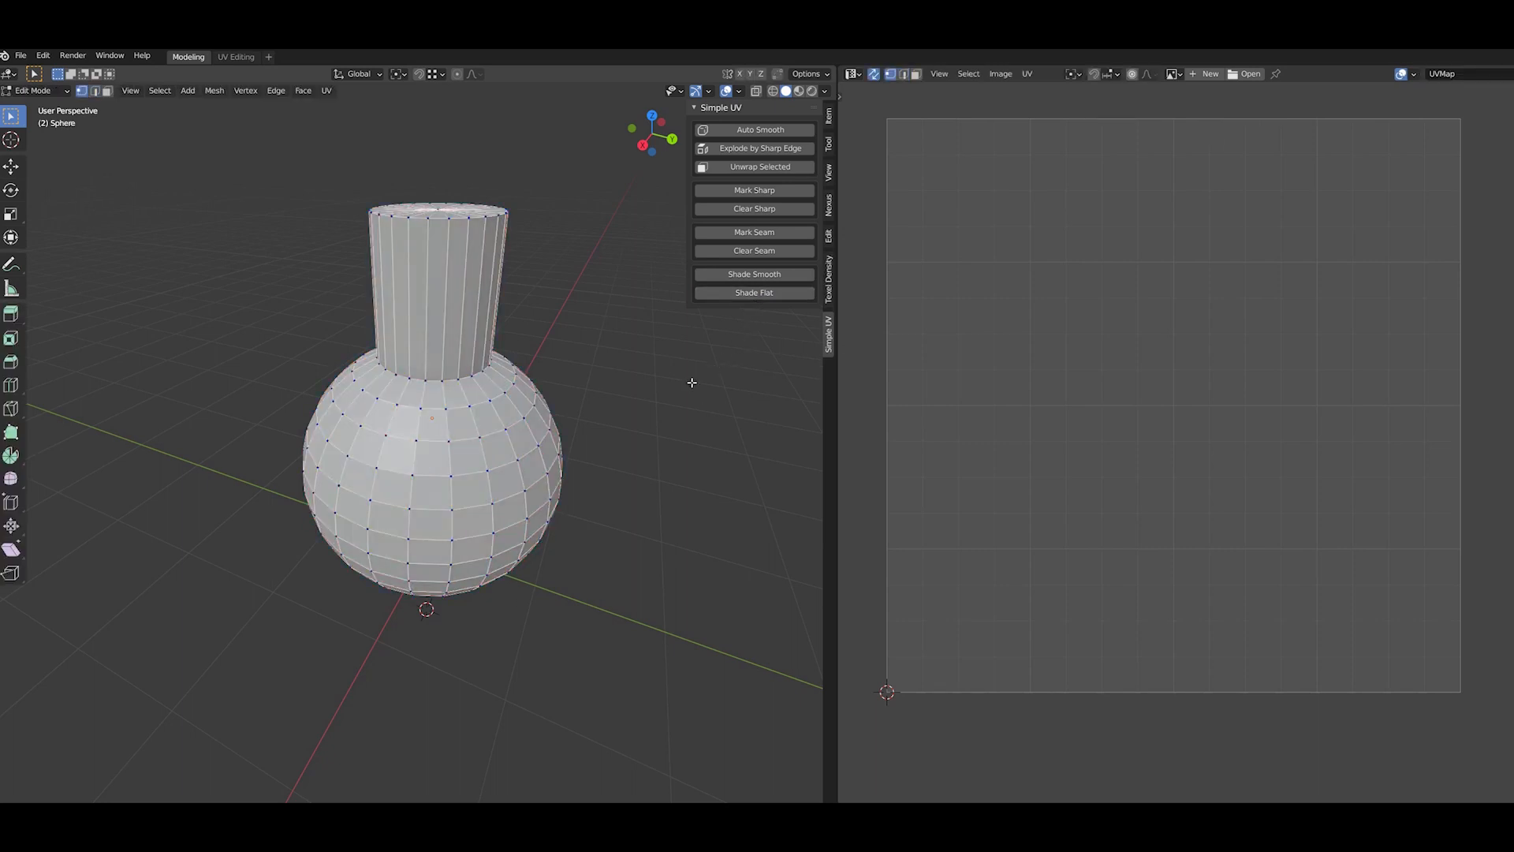